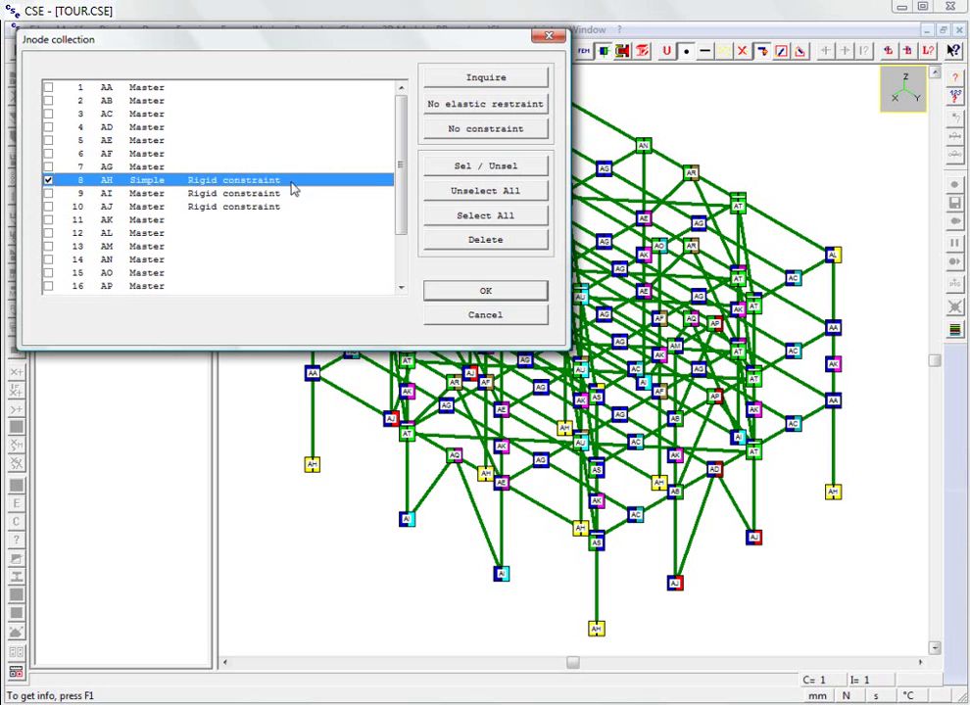
- Cancel the Jnode list after reviewing node AH, returning to the full TOUR.CSE tower
left_click(437, 318)
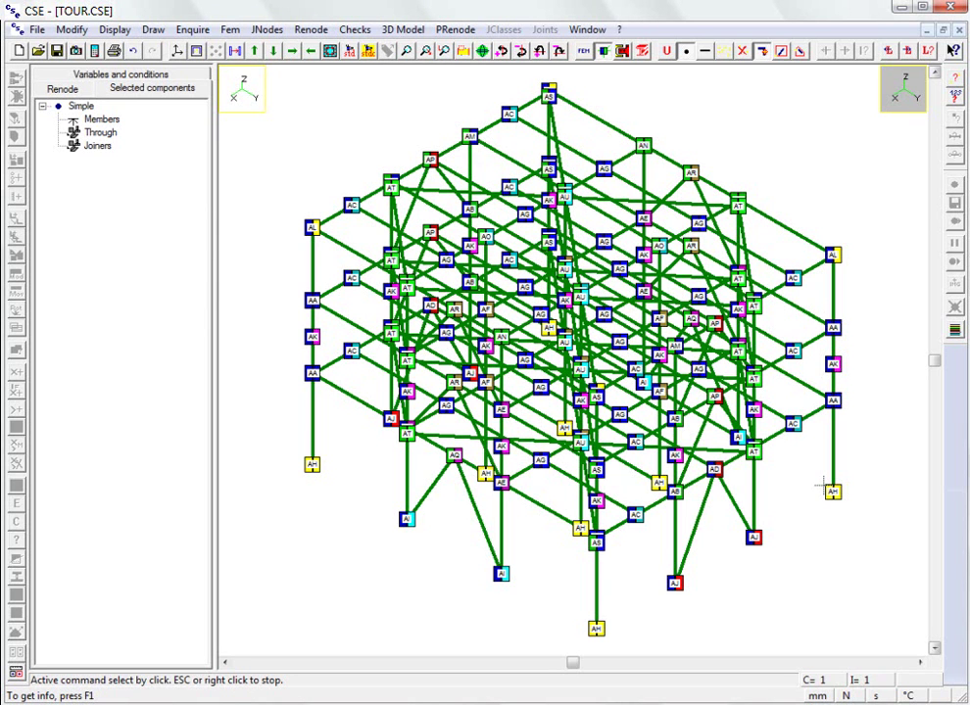
- Open joint AH alone in the 3-D joint view, showing its H-section column
left_click(623, 51)
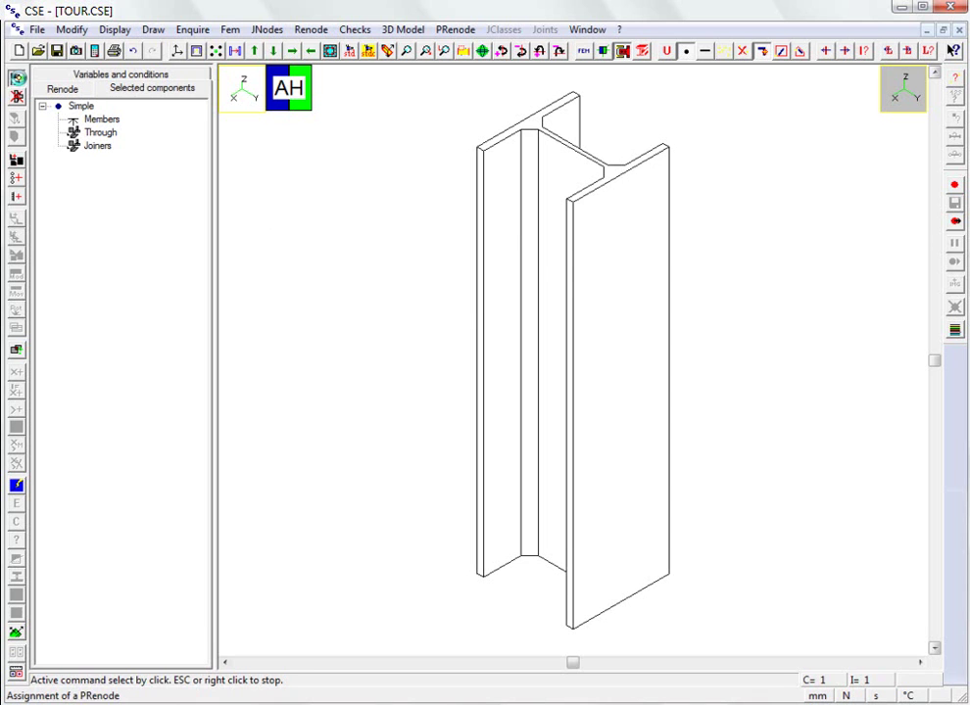
- Assign the fixed-base PRenode 01S.COGRF_AA (1)(2) to joint AH
left_click(17, 80)
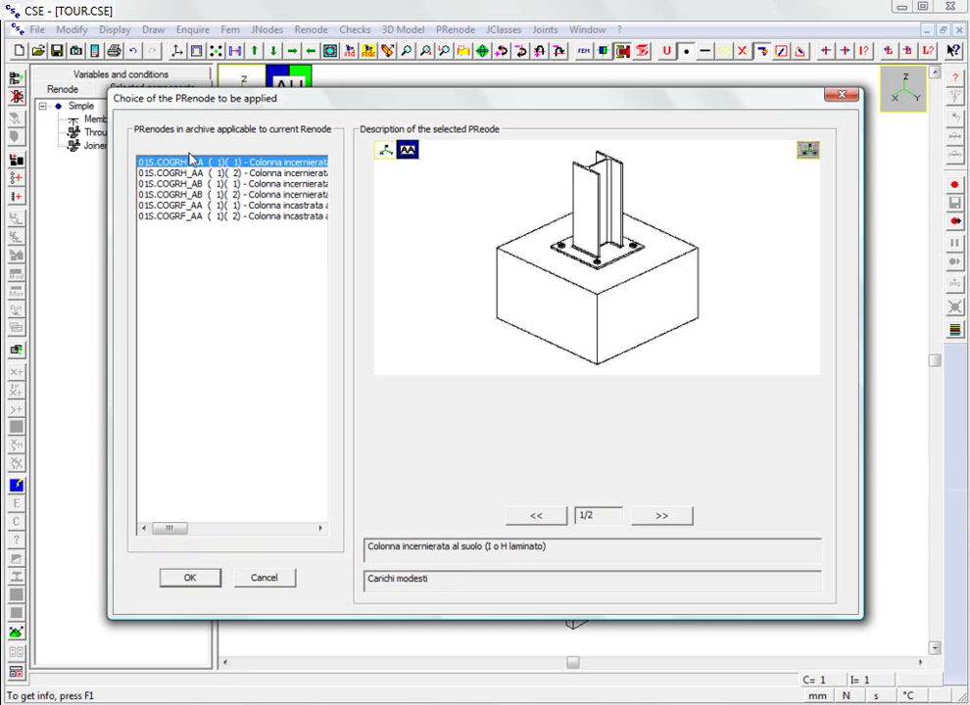
left_click(192, 217)
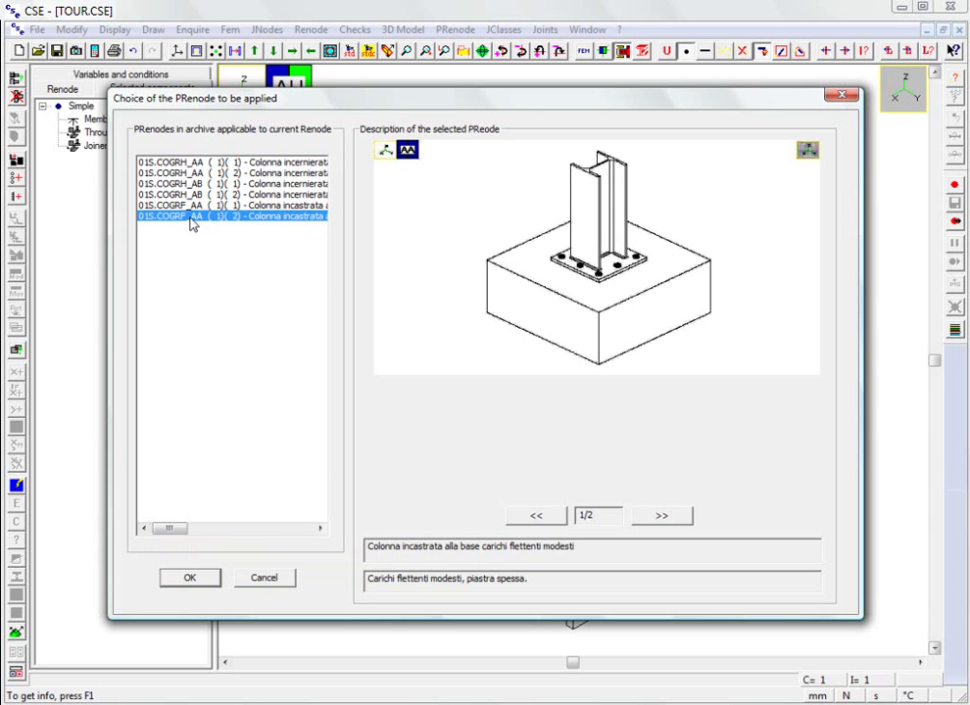
left_click(189, 579)
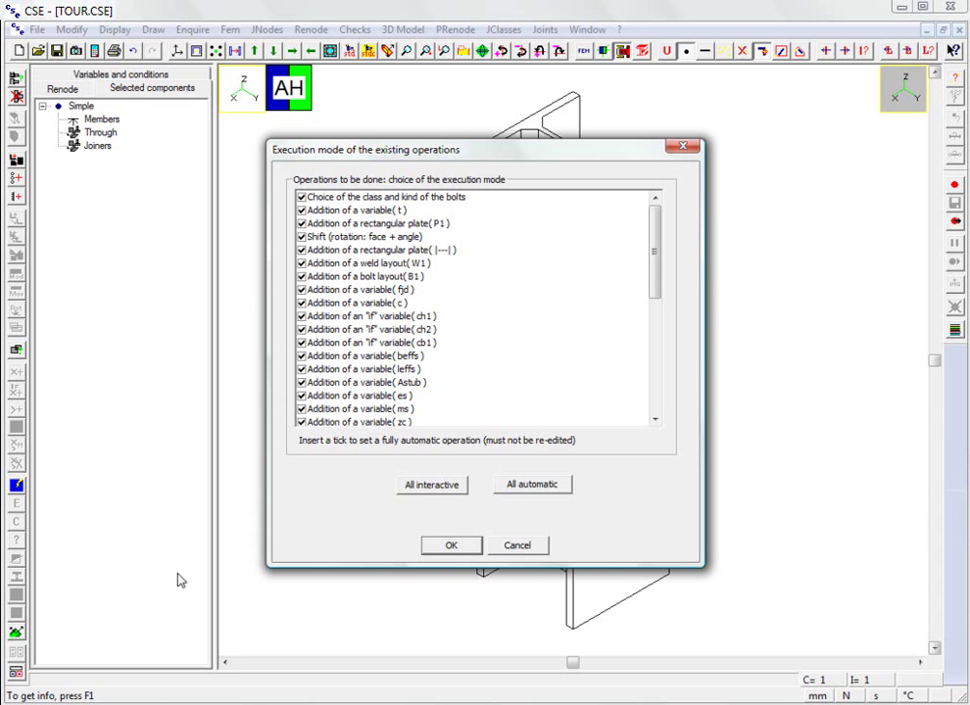
- Build the AH fixed base with fully automatic execution modes and zoom out to the foundation
left_click(434, 547)
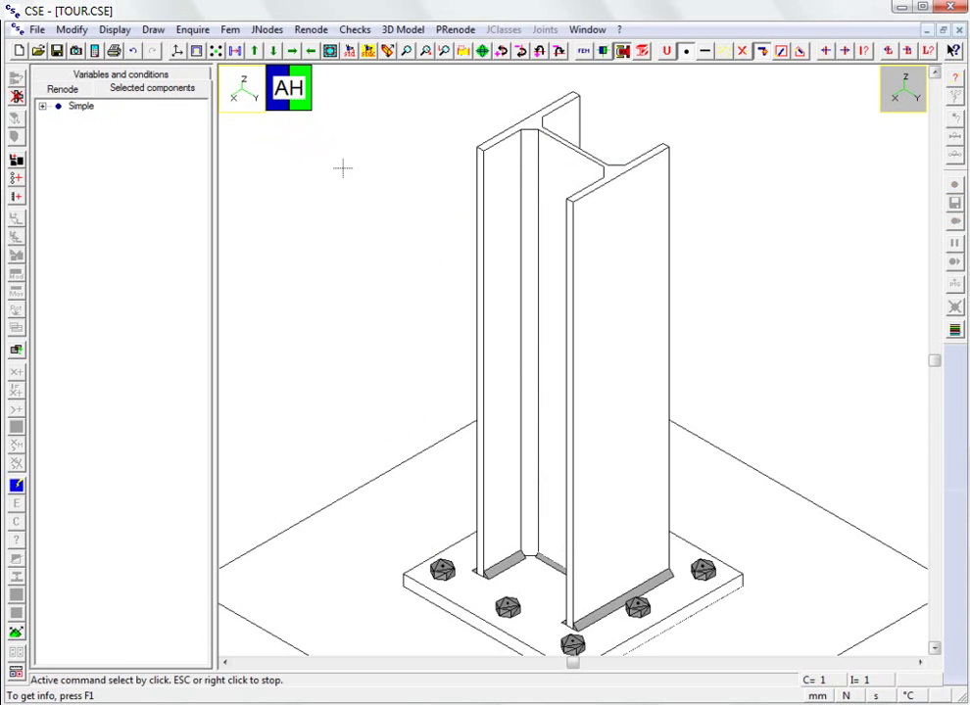
scroll(377, 220, "down", 2)
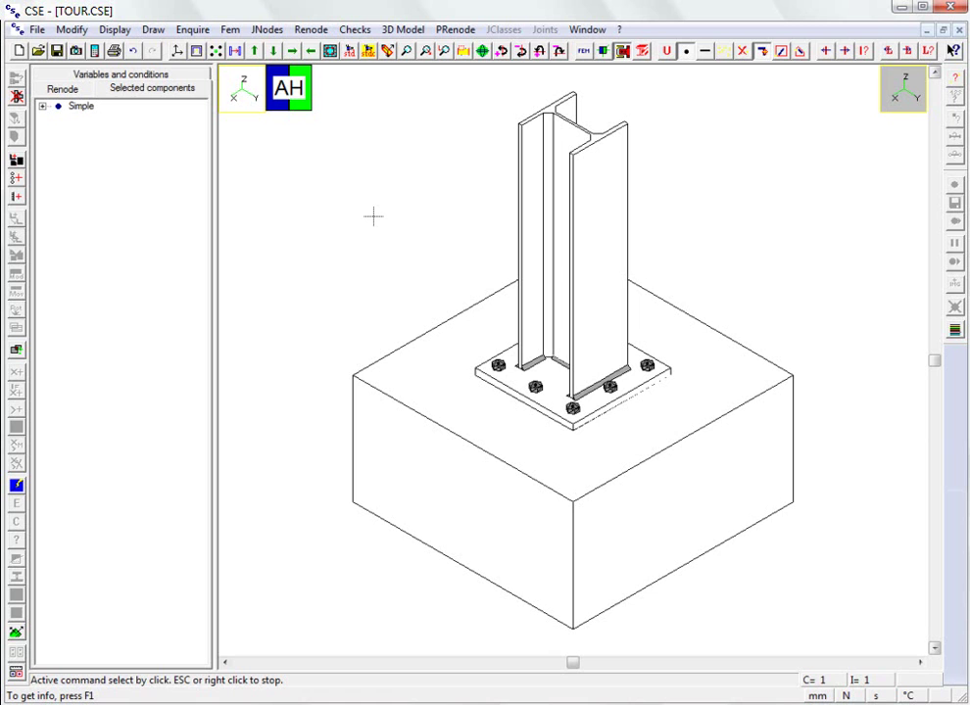
- Delete all joint components and add a 450 × 450 × 25 mm rectangular plate
left_click(15, 77)
left_click(478, 397)
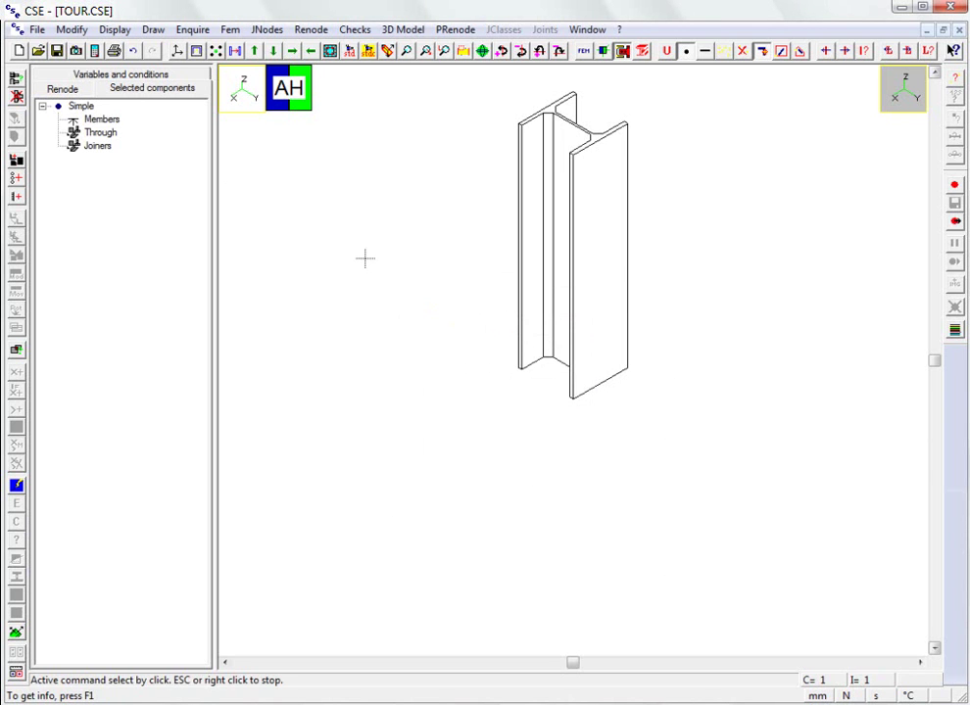
left_click(15, 160)
double_click(226, 212)
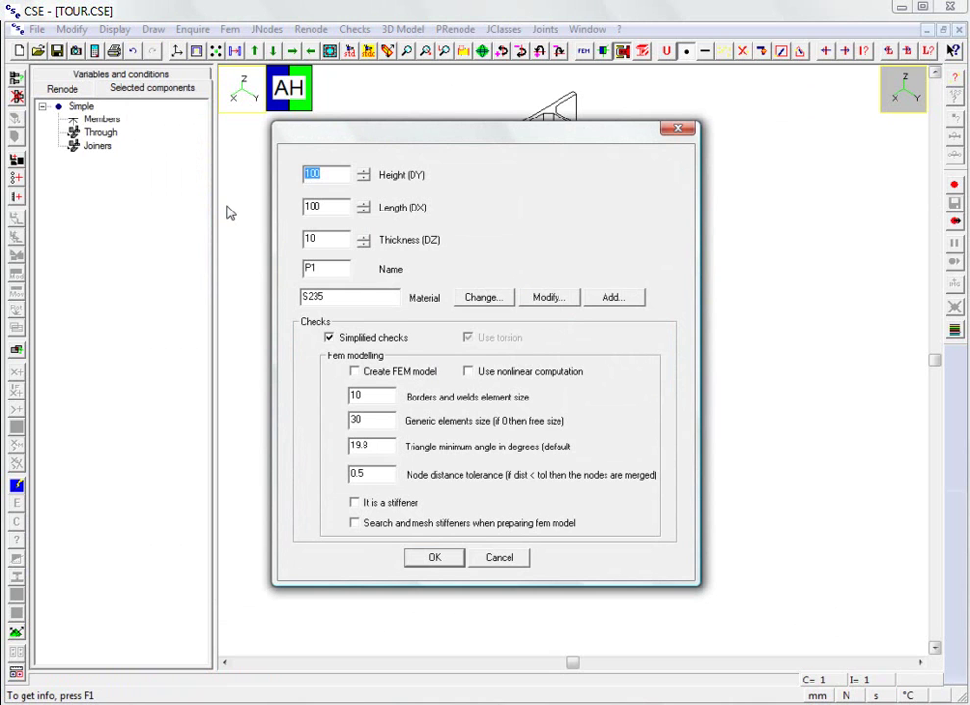
type("450")
key("Tab")
type("450")
double_click(334, 242)
type("25")
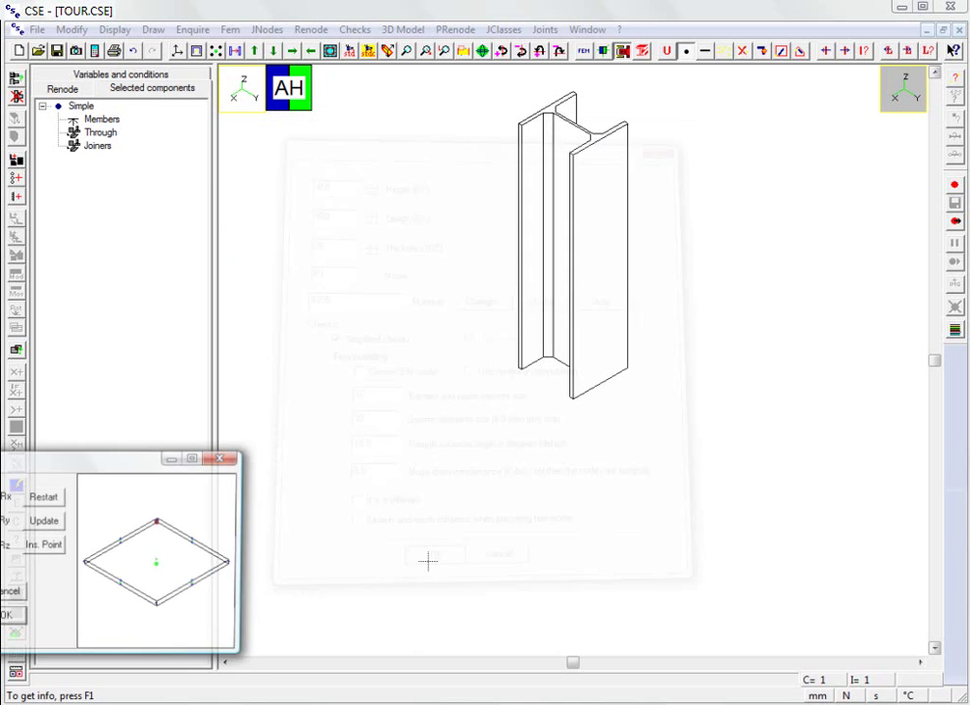
- Place plate P1 lying flat, centred on its insertion point, at the column base
left_click_drag(117, 460, 290, 444)
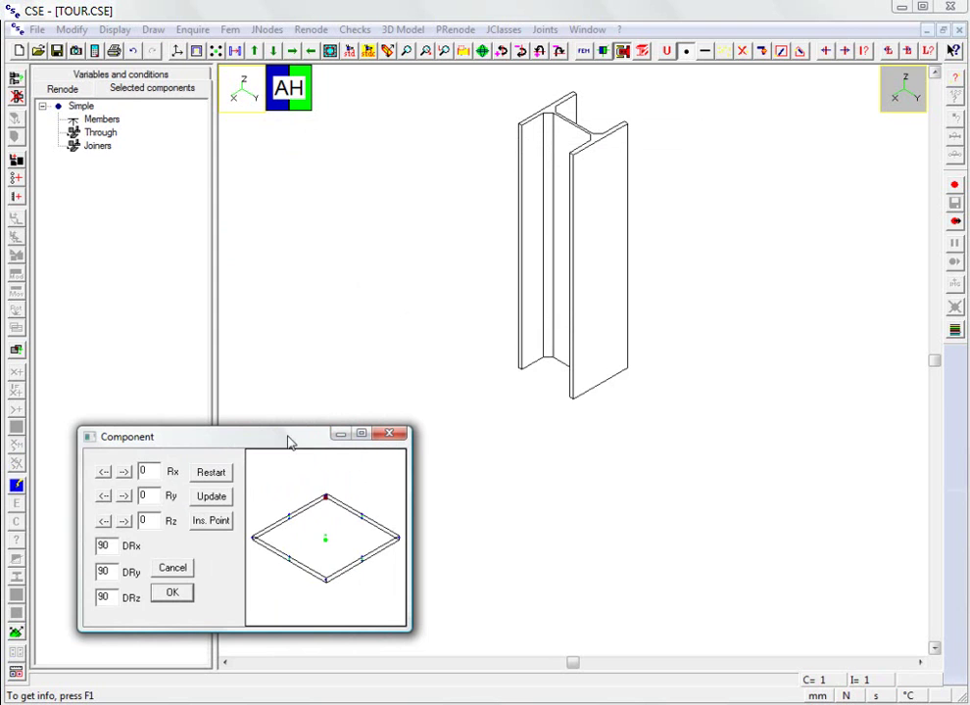
left_click(124, 497)
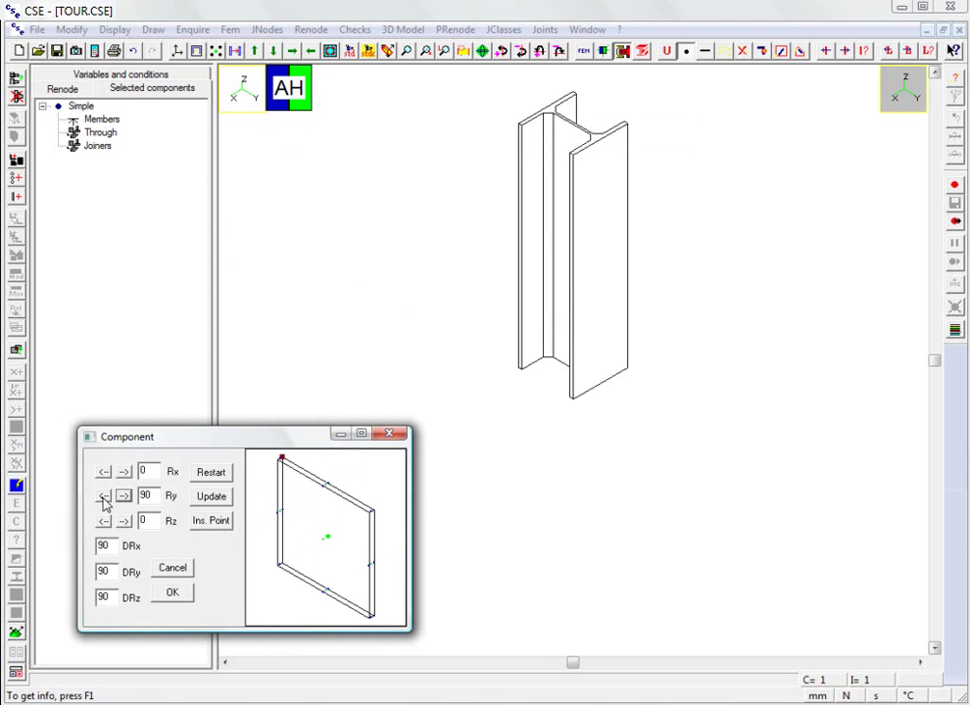
left_click(104, 497)
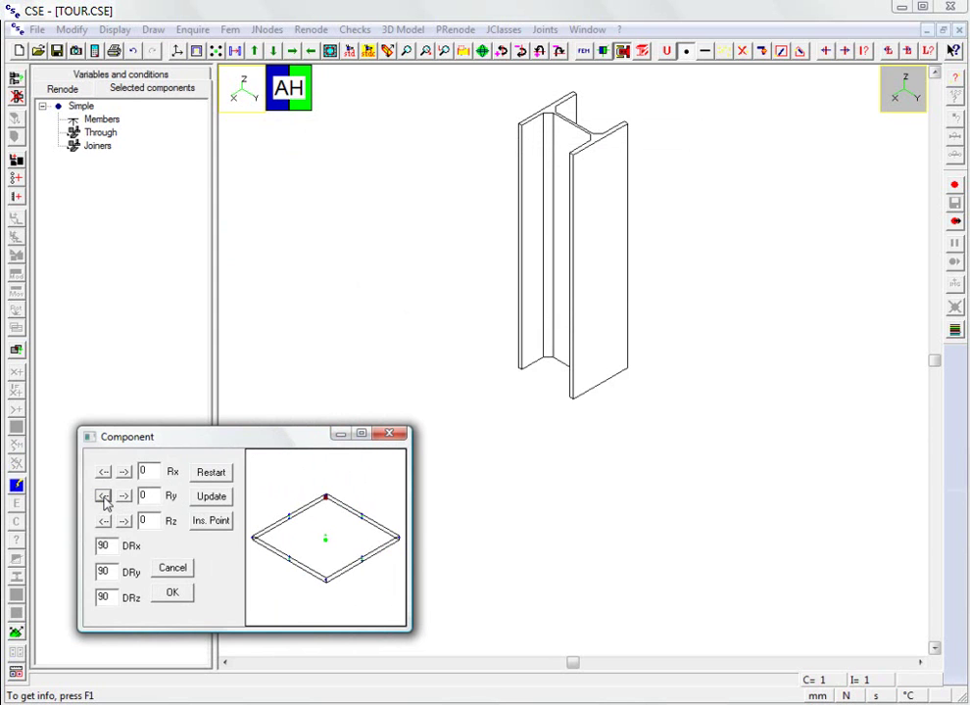
left_click(211, 520)
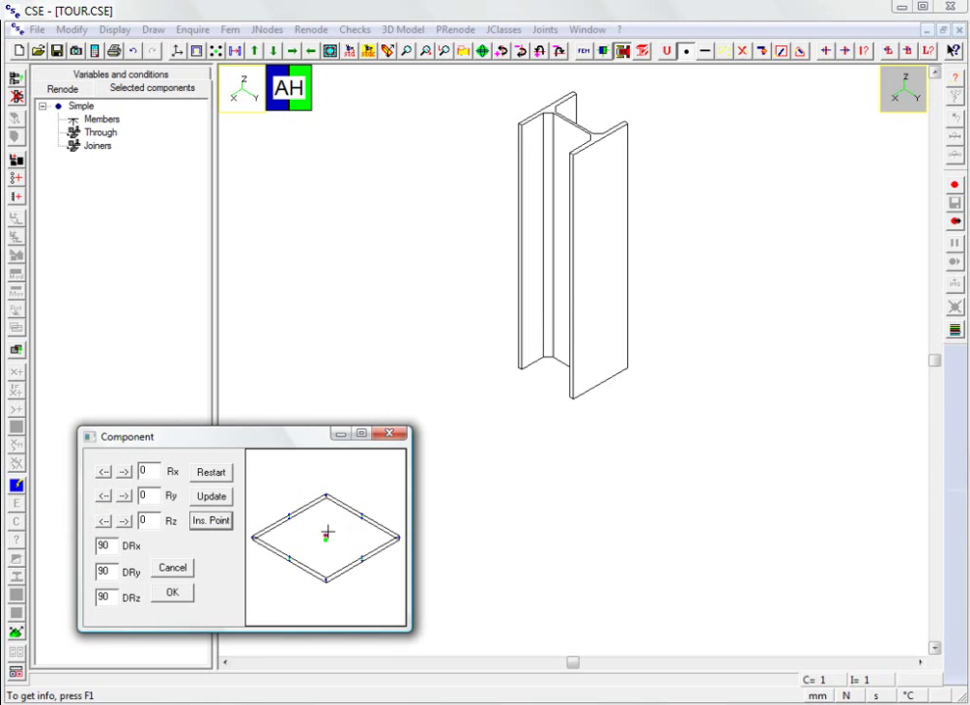
left_click(324, 529)
left_click(171, 591)
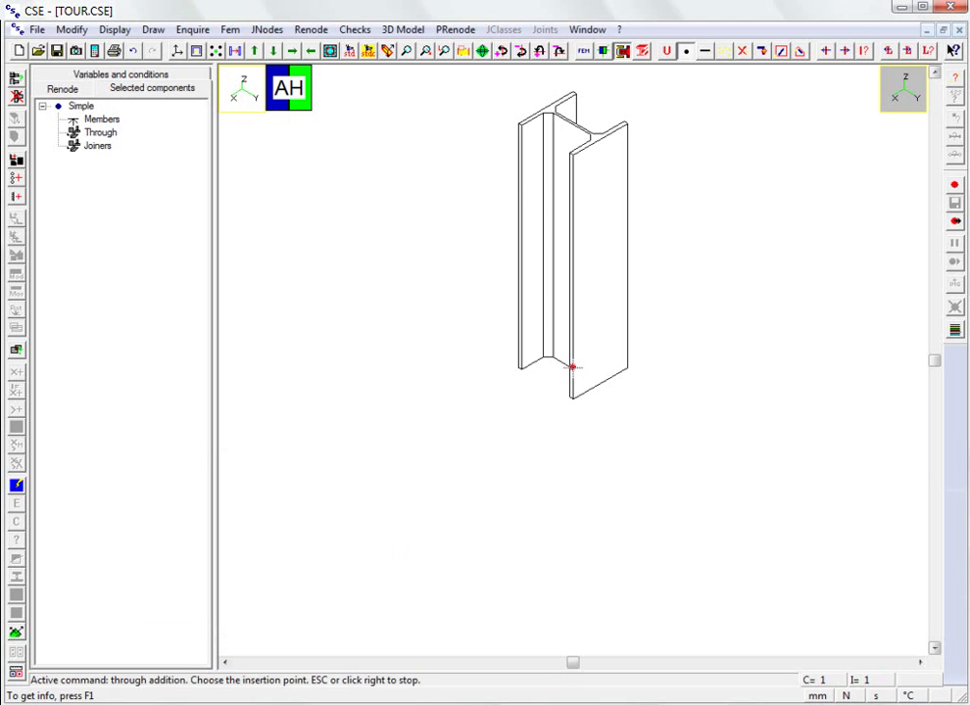
left_click(572, 366)
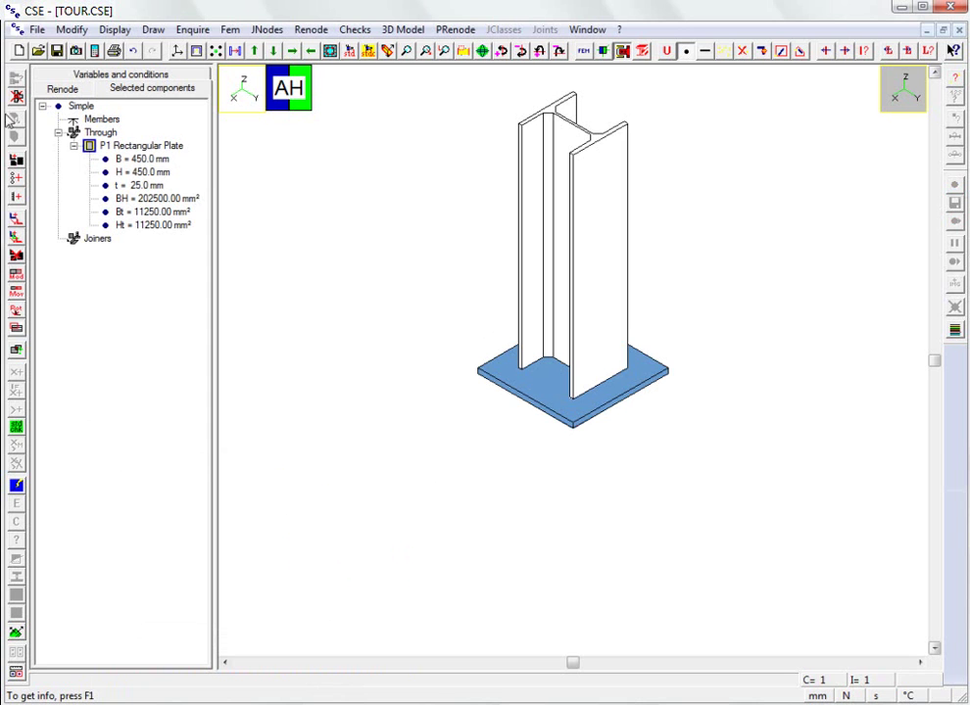
- Add a 1000 × 800 × 500 mm concrete block under plate P1, then fit the view and deselect it
left_click(12, 163)
double_click(510, 482)
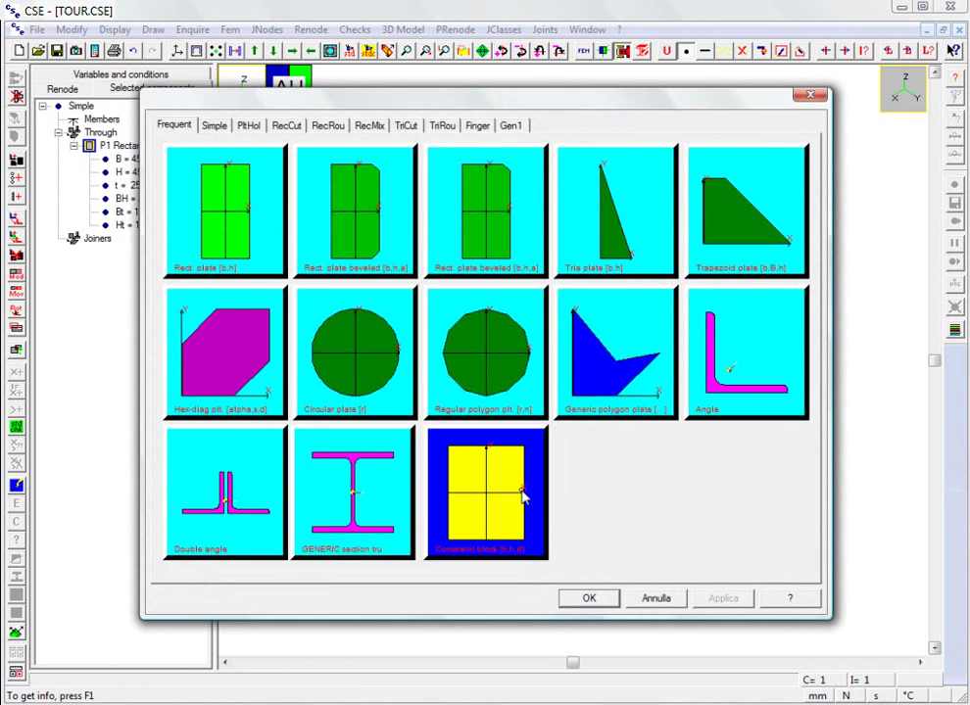
left_click(434, 558)
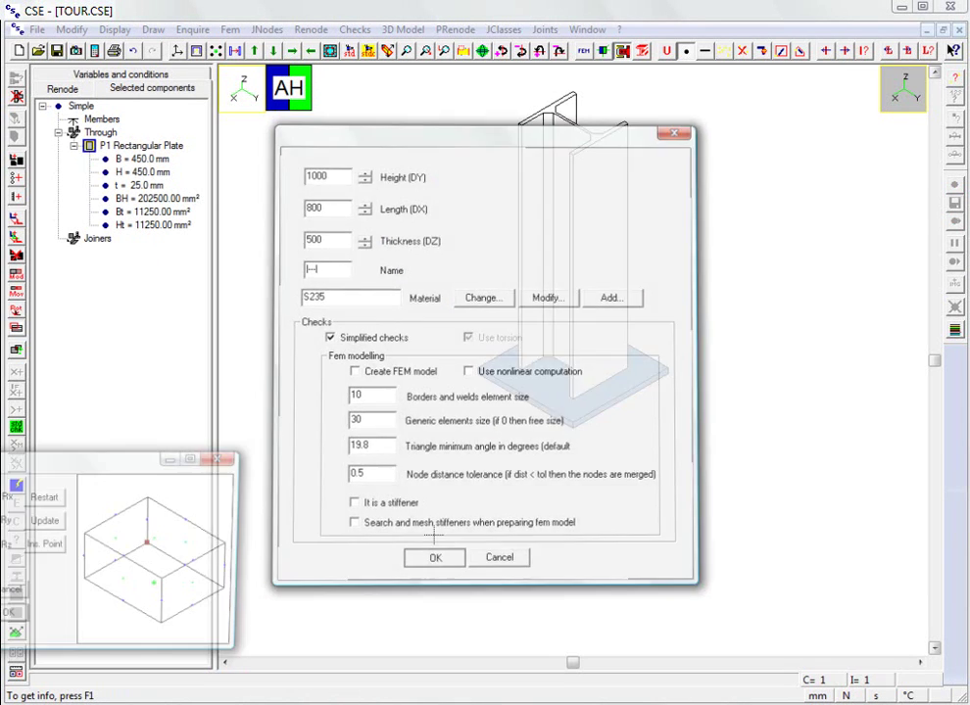
left_click_drag(128, 463, 267, 435)
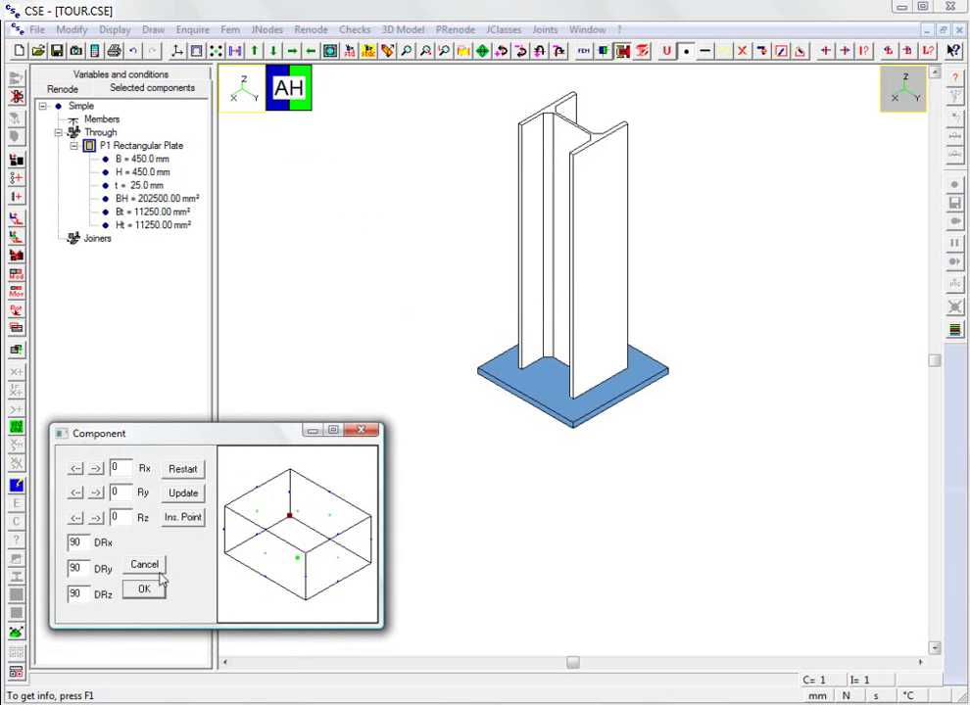
left_click(183, 518)
left_click(297, 510)
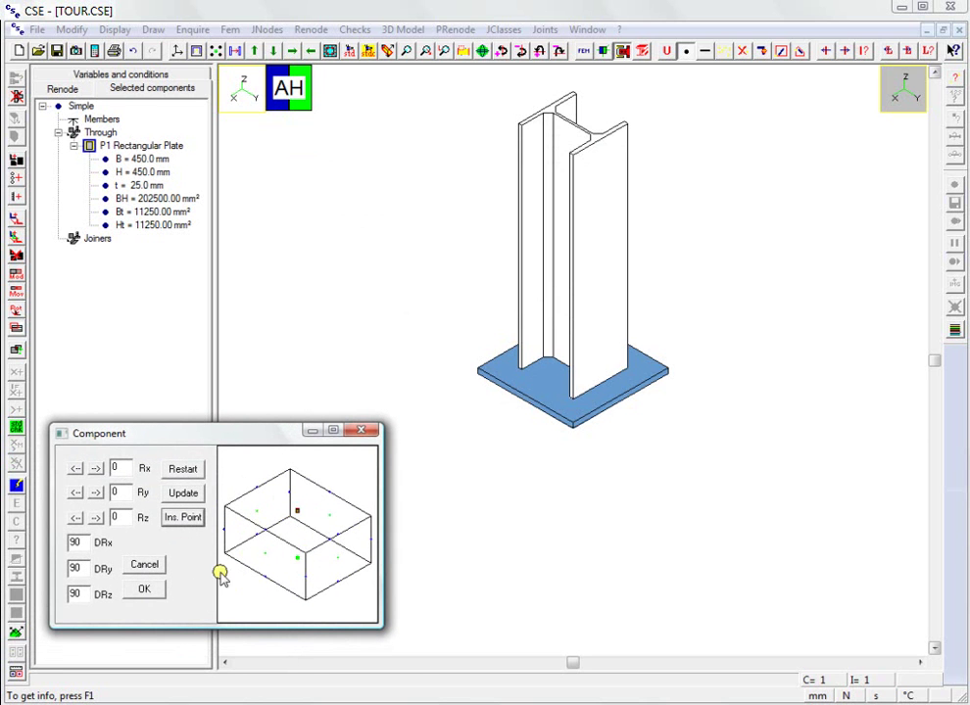
left_click(147, 592)
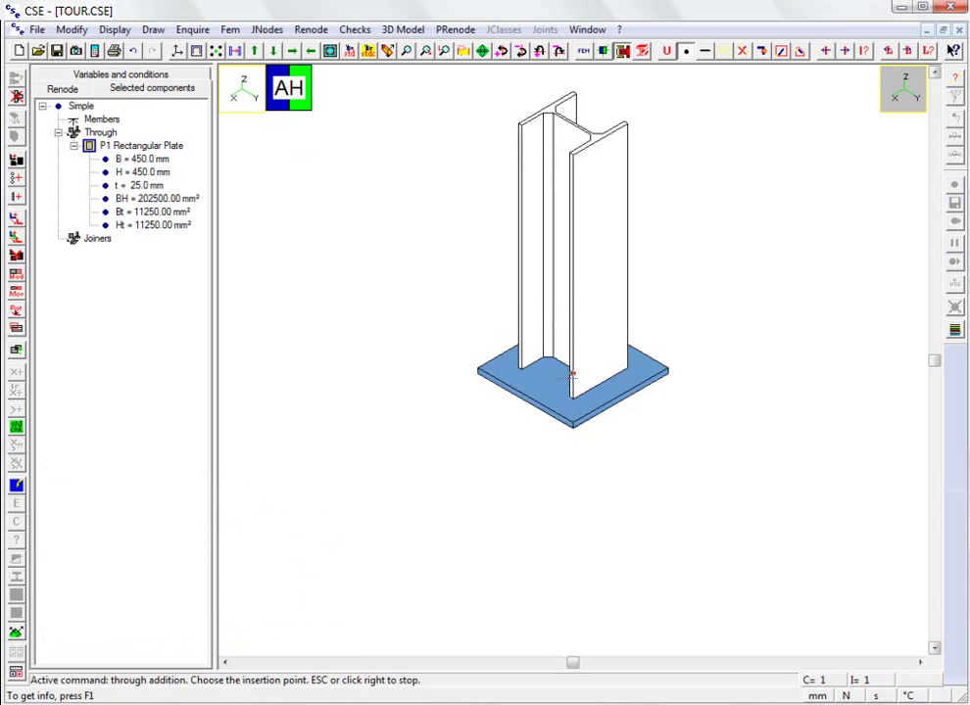
left_click(568, 378)
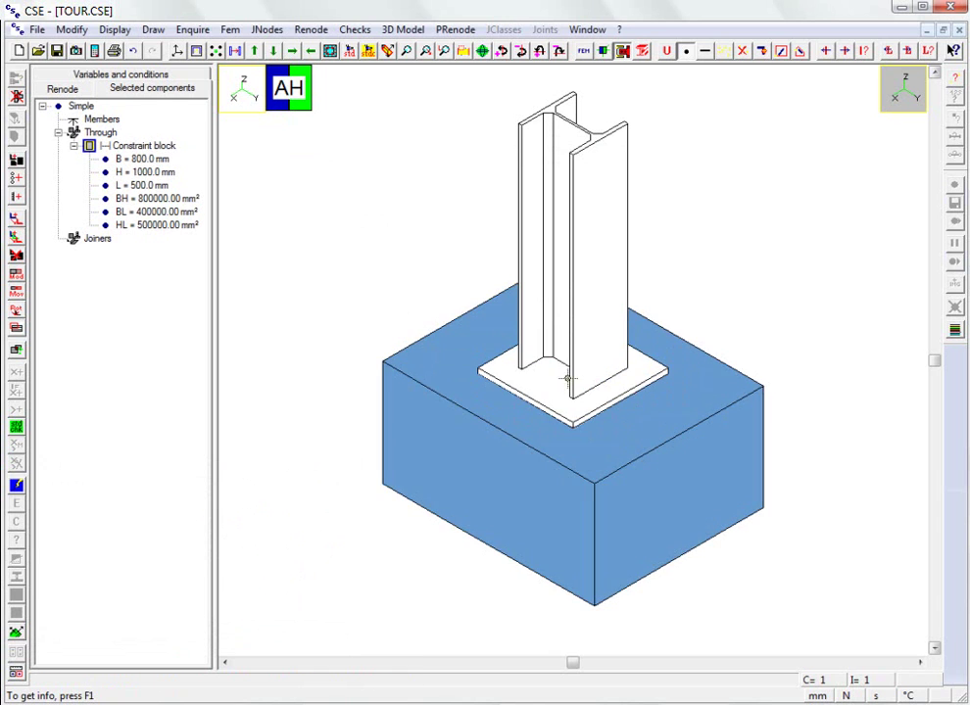
left_click(330, 52)
left_click(741, 51)
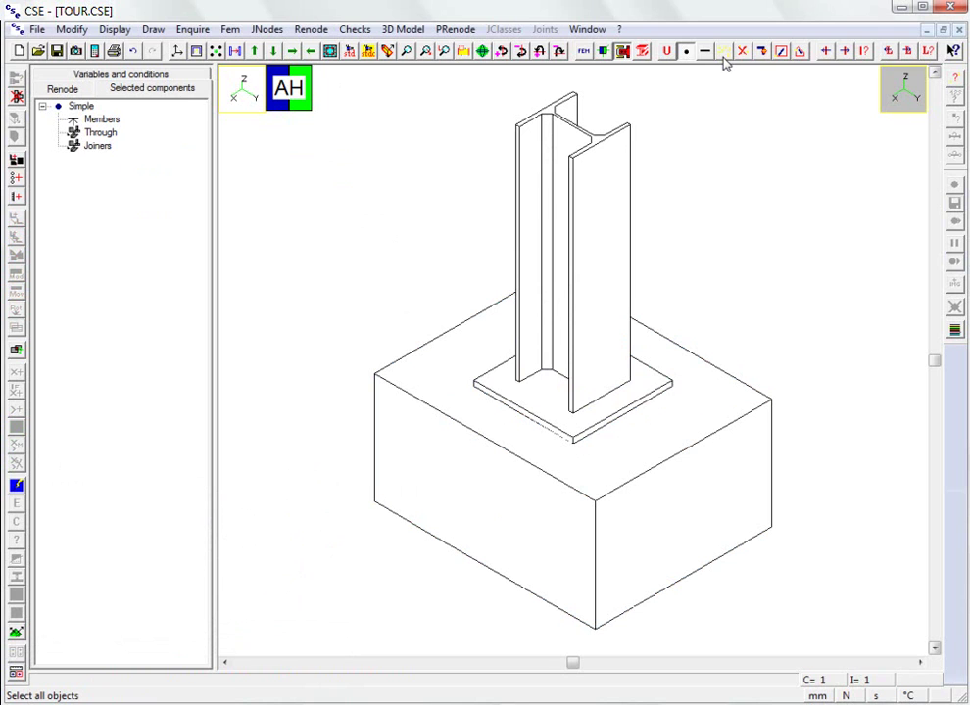
- Add fillet weld group W1 around the column foot: 10 mm welds, with welds 2 and 6 at 8 mm
left_click(16, 160)
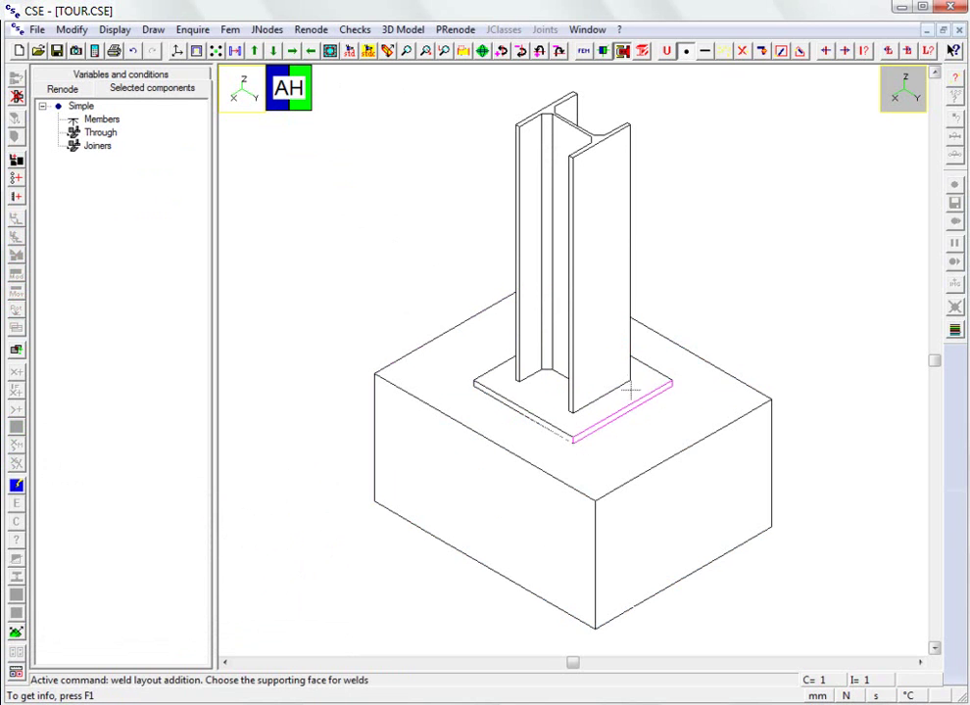
left_click(574, 373)
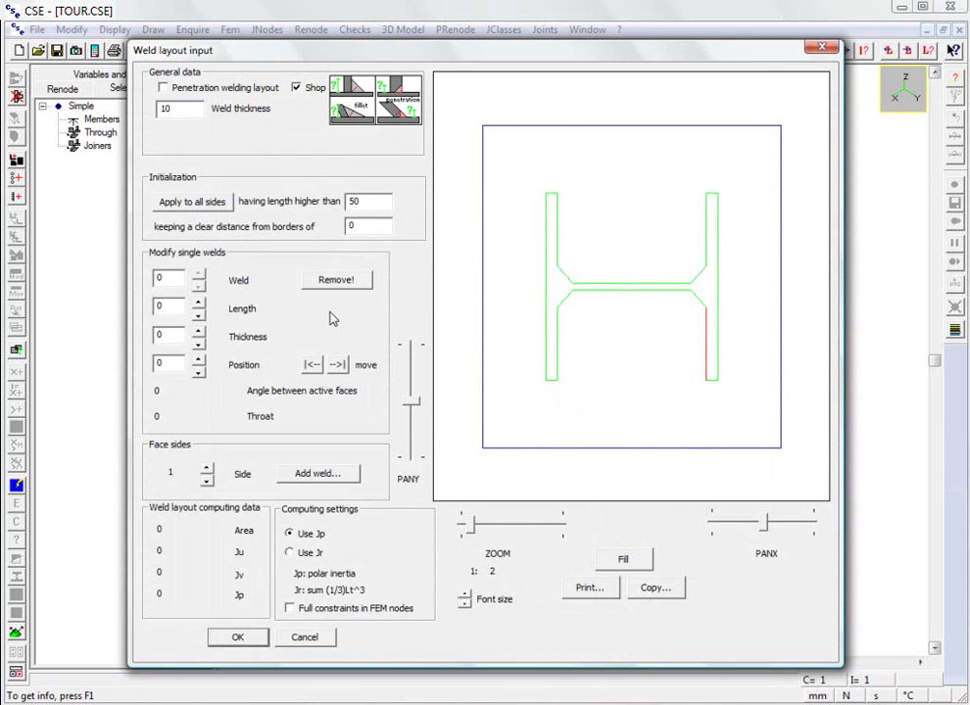
left_click(192, 202)
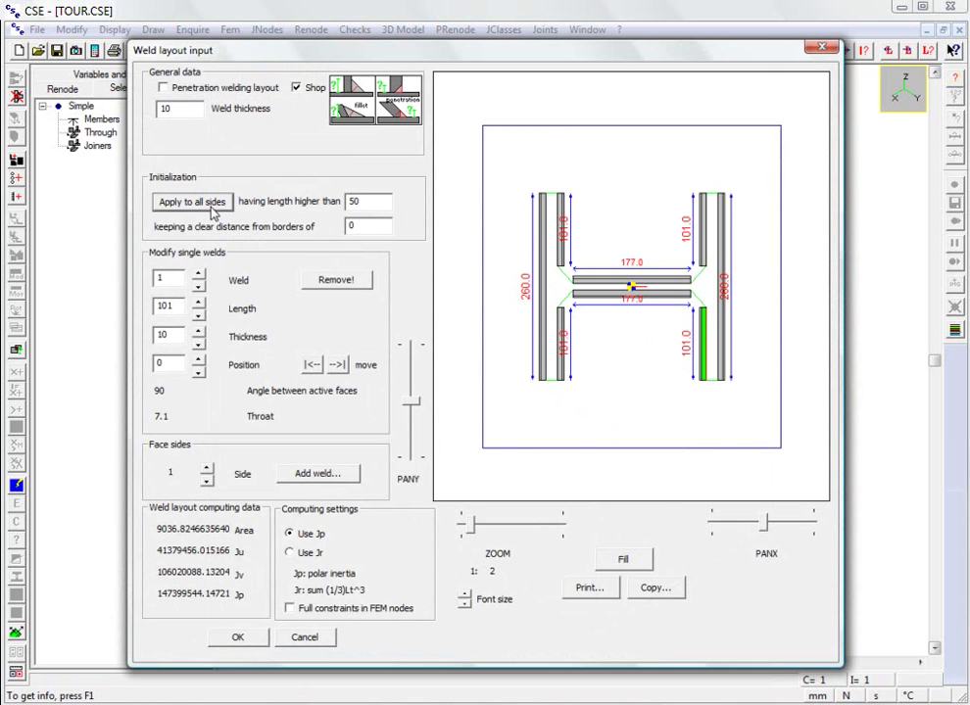
left_click(198, 274)
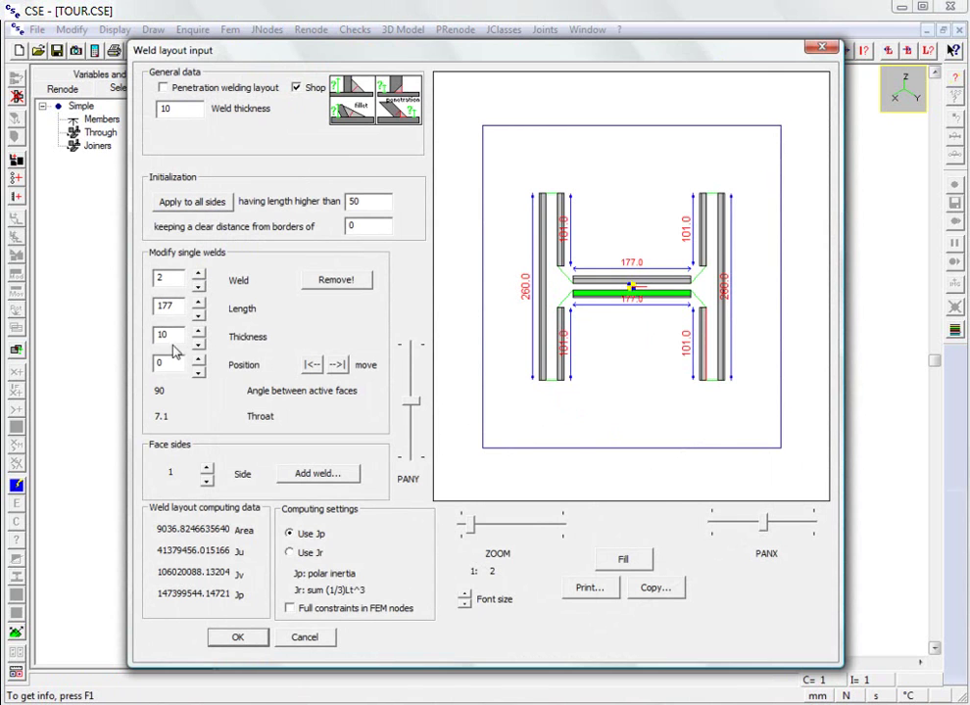
left_click_drag(182, 336, 108, 335)
type("8")
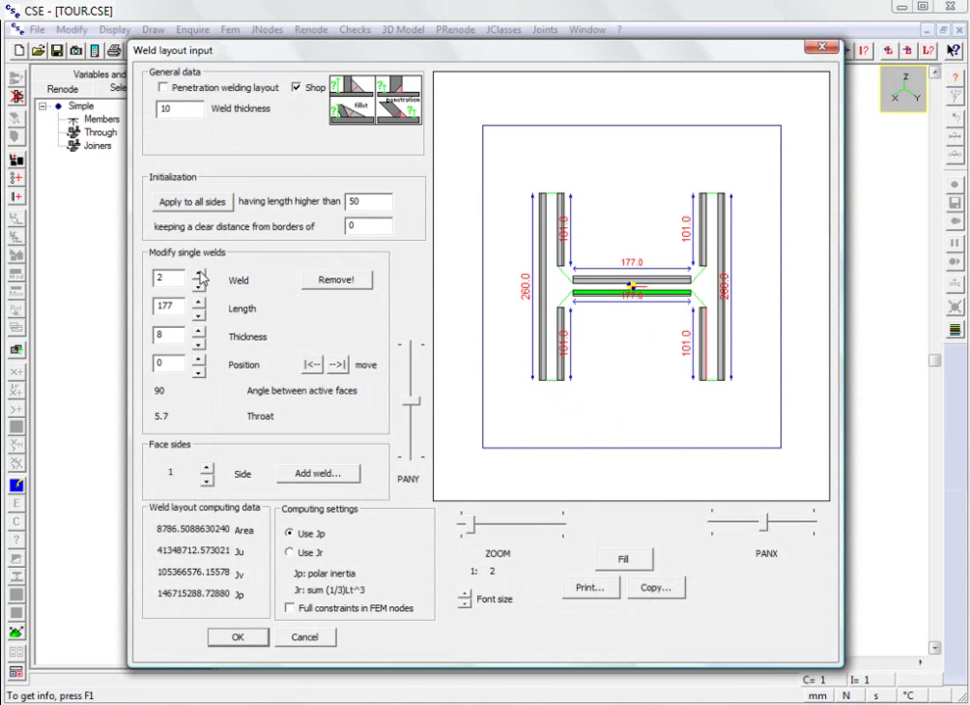
left_click(200, 277)
left_click(200, 277)
left_click(199, 277)
left_click(200, 276)
left_click_drag(181, 336, 137, 338)
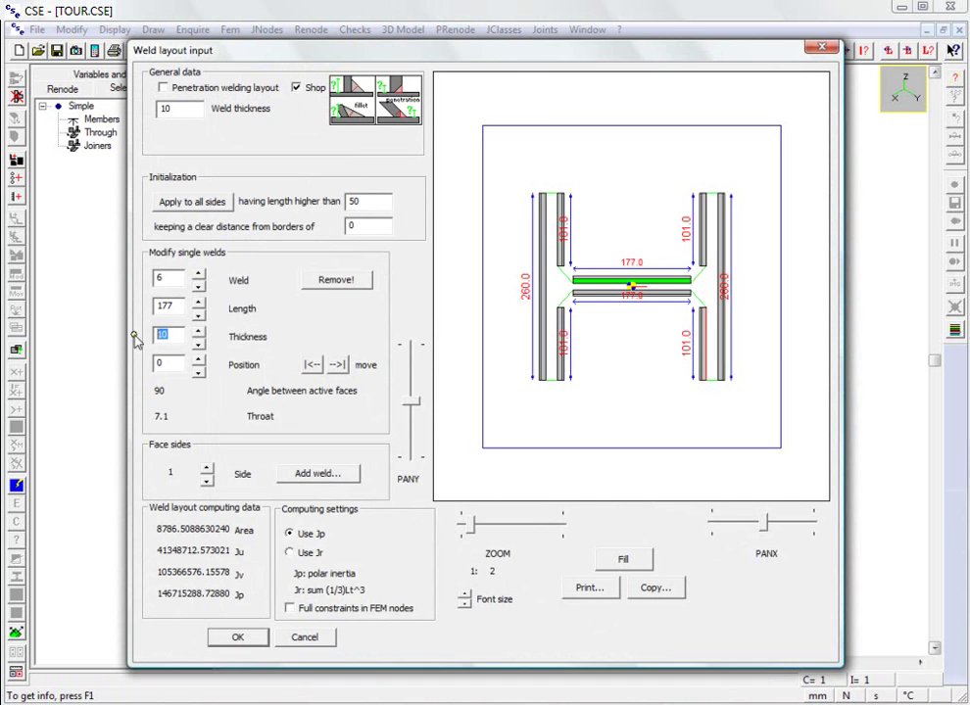
type("8")
left_click(239, 638)
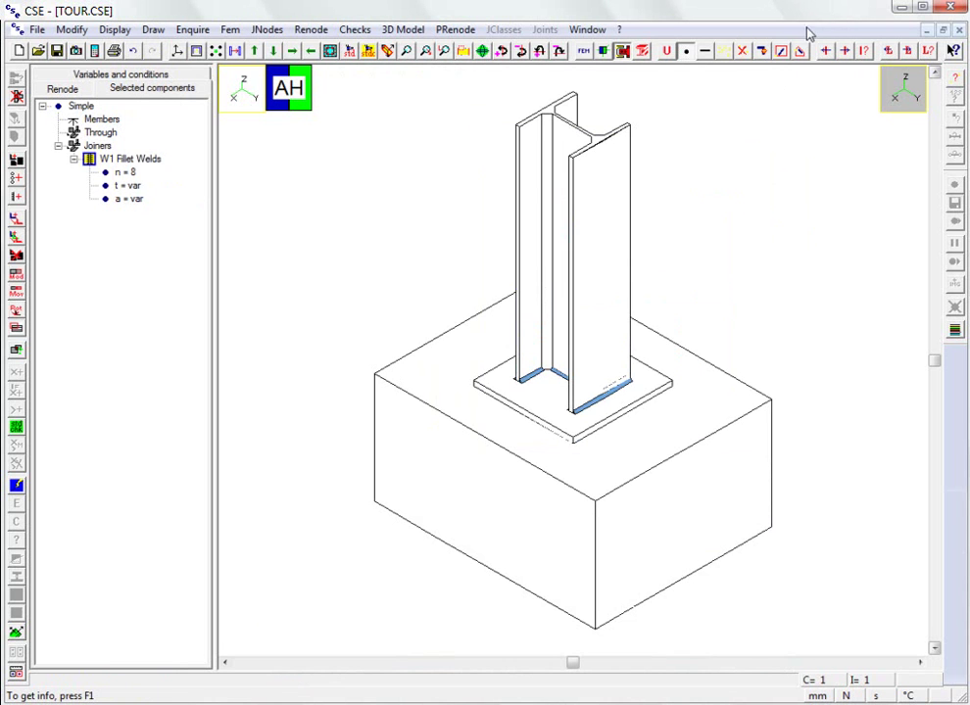
- Deselect the welds and start a bolt layout drilled through the base plate
left_click(741, 51)
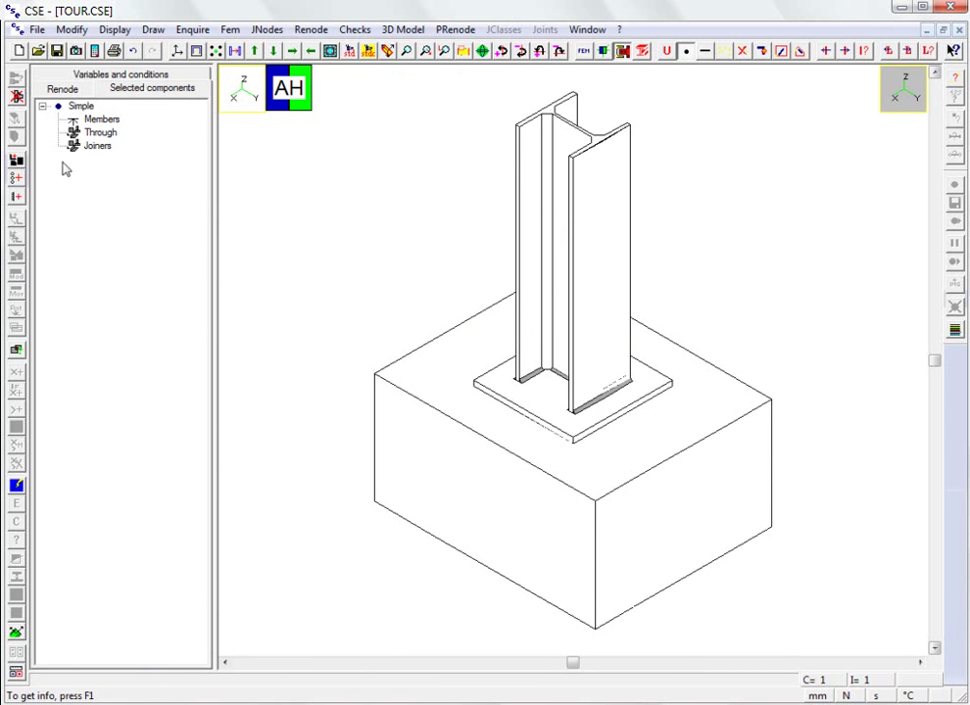
left_click(16, 178)
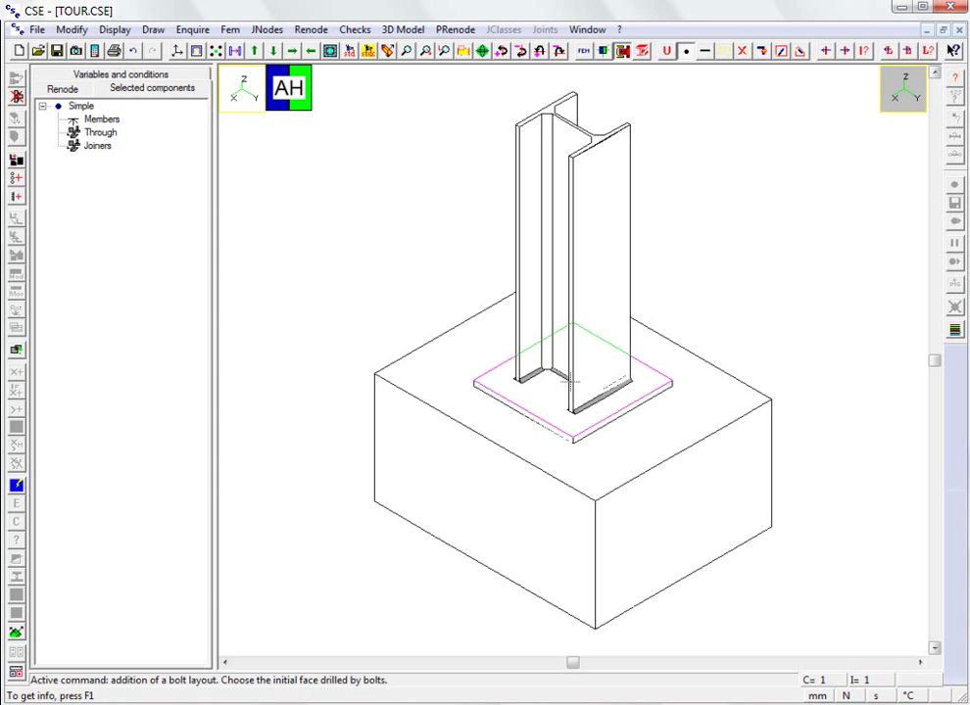
left_click(574, 382)
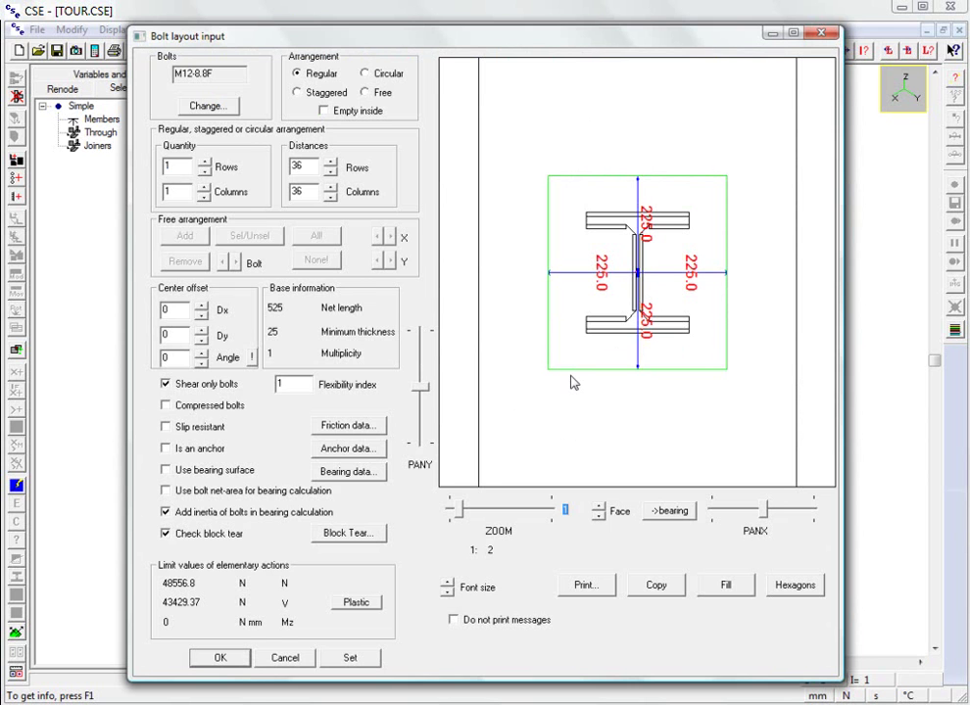
- Change the bolt type to M24 class 8.8
left_click(223, 106)
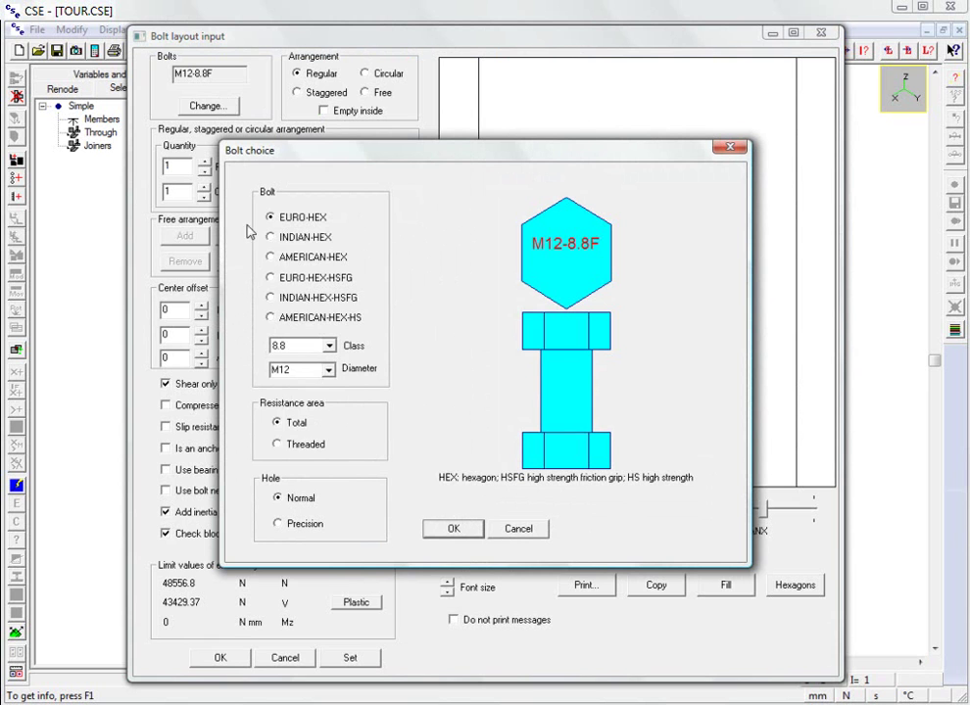
left_click(329, 371)
left_click(294, 451)
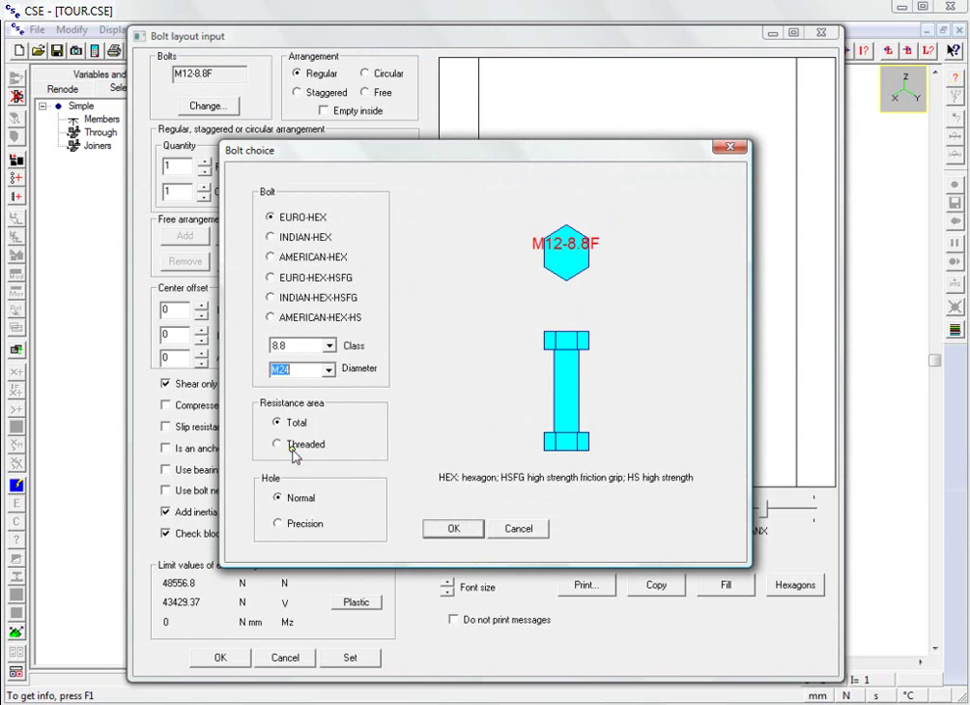
left_click(454, 528)
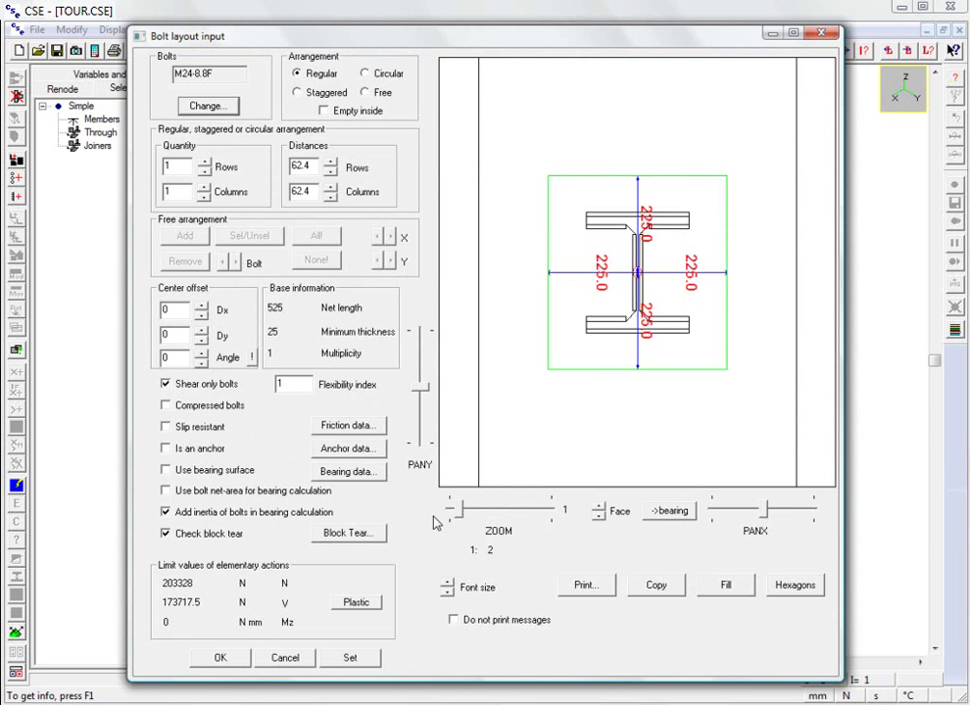
- Arrange the bolts in a 3 × 3 grid at 180 mm spacing both ways, empty inside
left_click(203, 163)
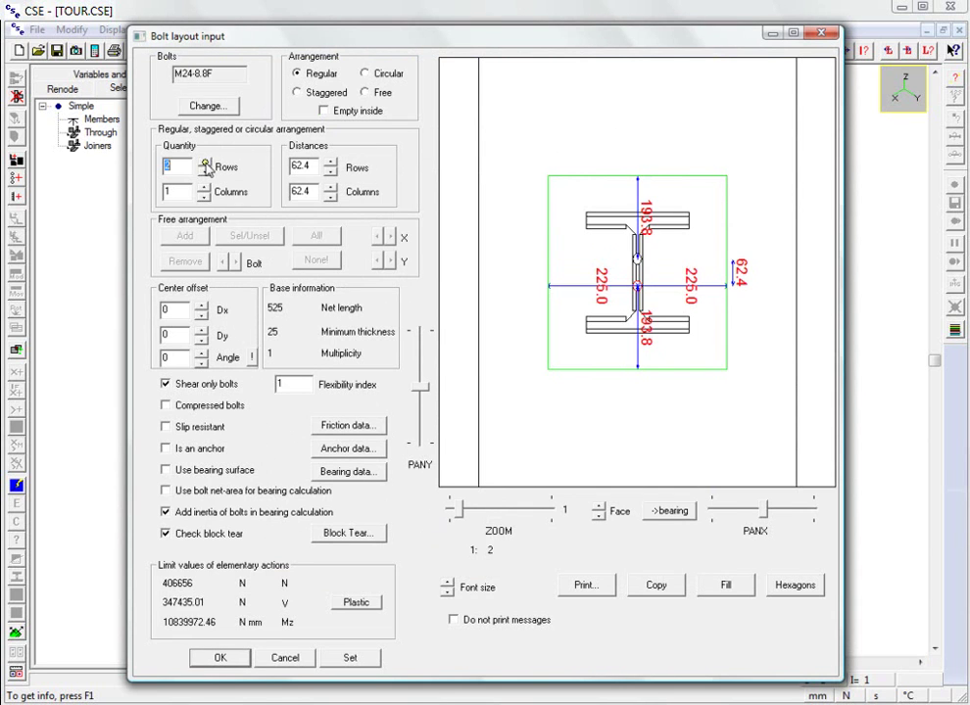
double_click(204, 187)
key("Tab")
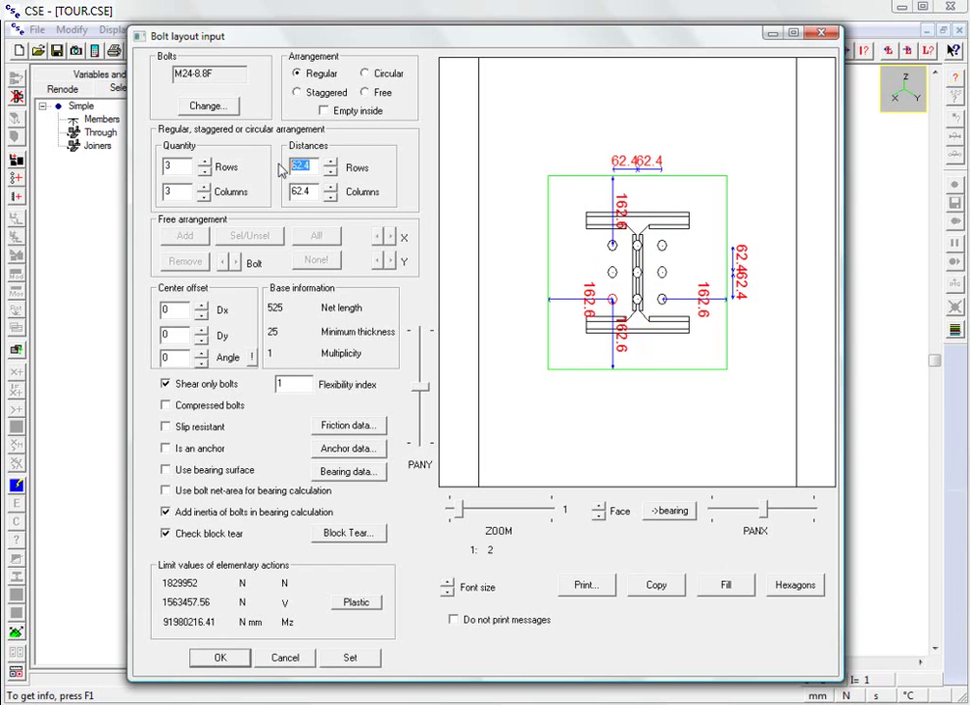
type("180")
key("Tab")
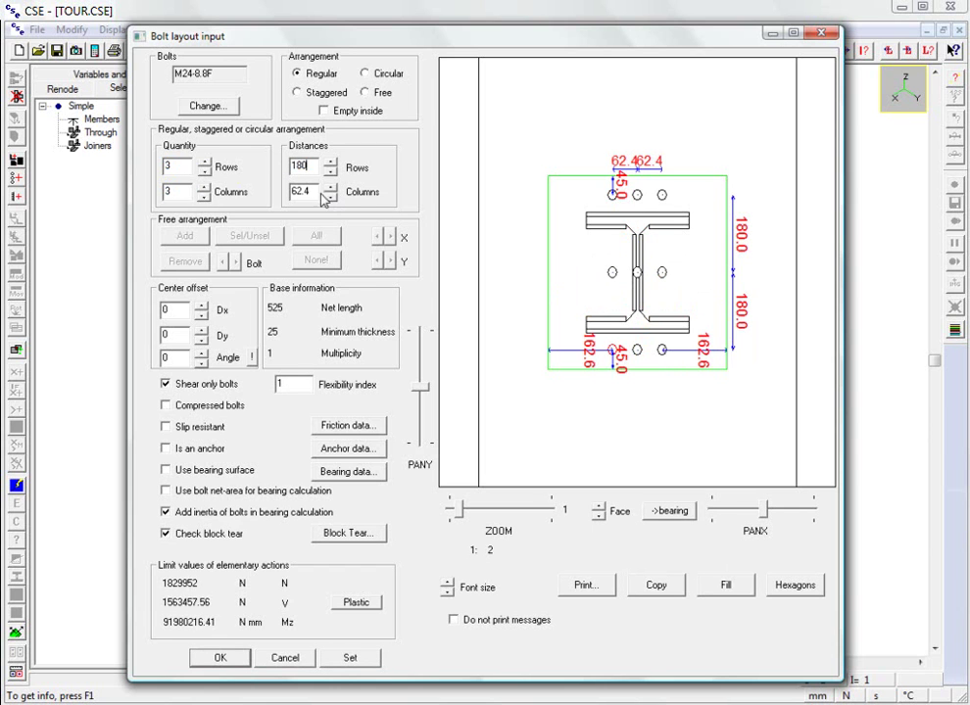
type("180")
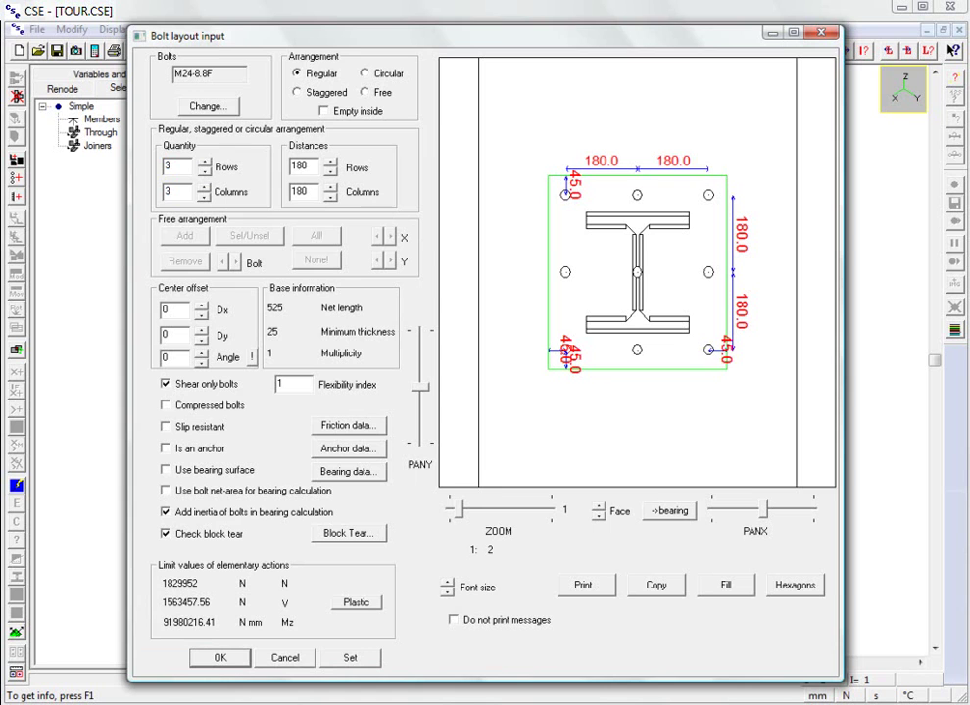
left_click(343, 111)
- Make the bolts anchors instead of shear-only, enable a bearing surface, and open its bearing data
left_click(200, 385)
left_click(202, 449)
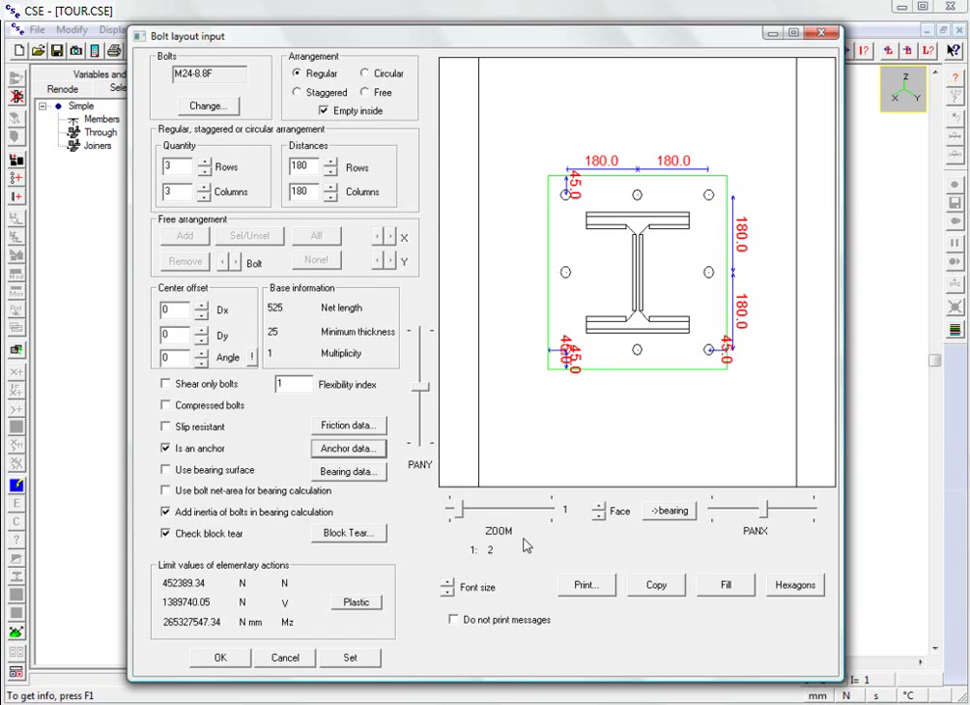
left_click(195, 471)
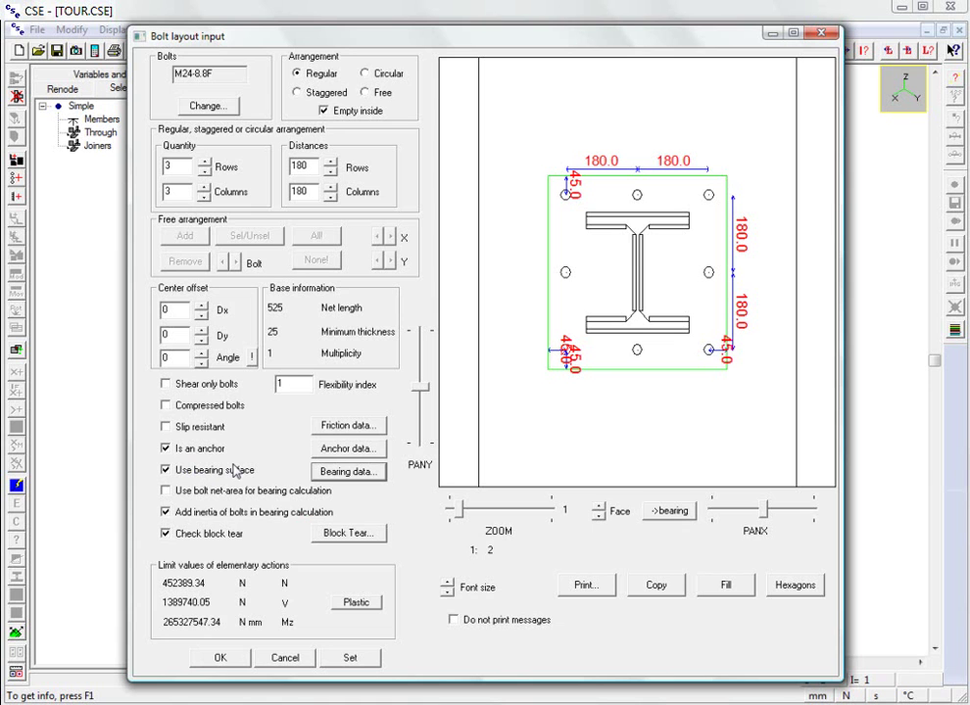
left_click(347, 474)
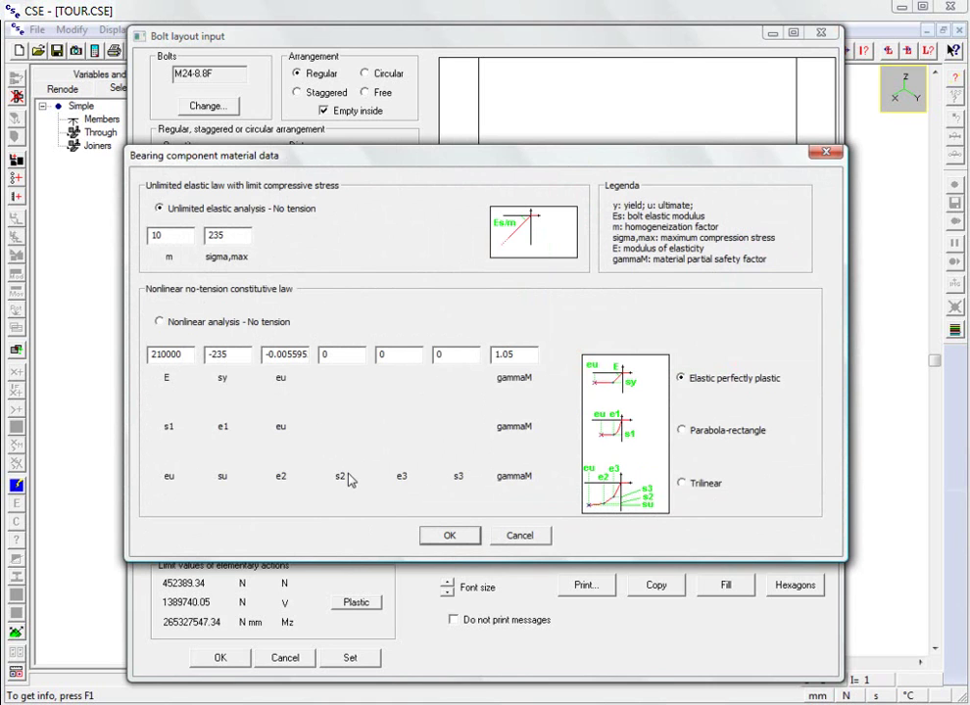
- Make the bearing nonlinear no-tension with a parabola-rectangle law: E -21.25, sy -0.002, eu -0.0035, gammaM 1.5
left_click(160, 322)
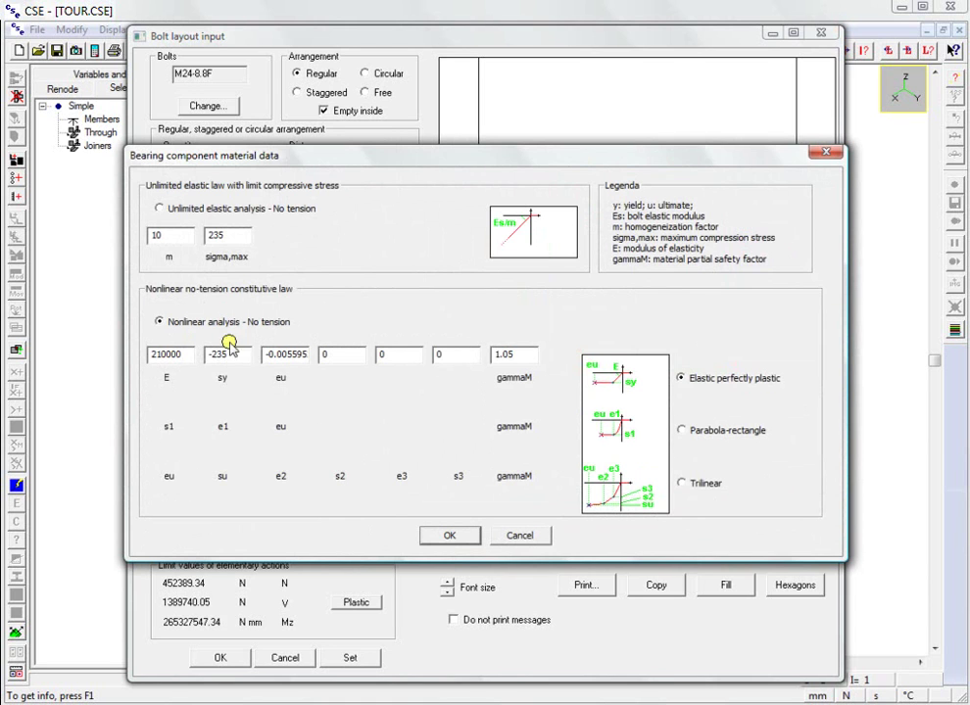
left_click(684, 430)
key("Tab")
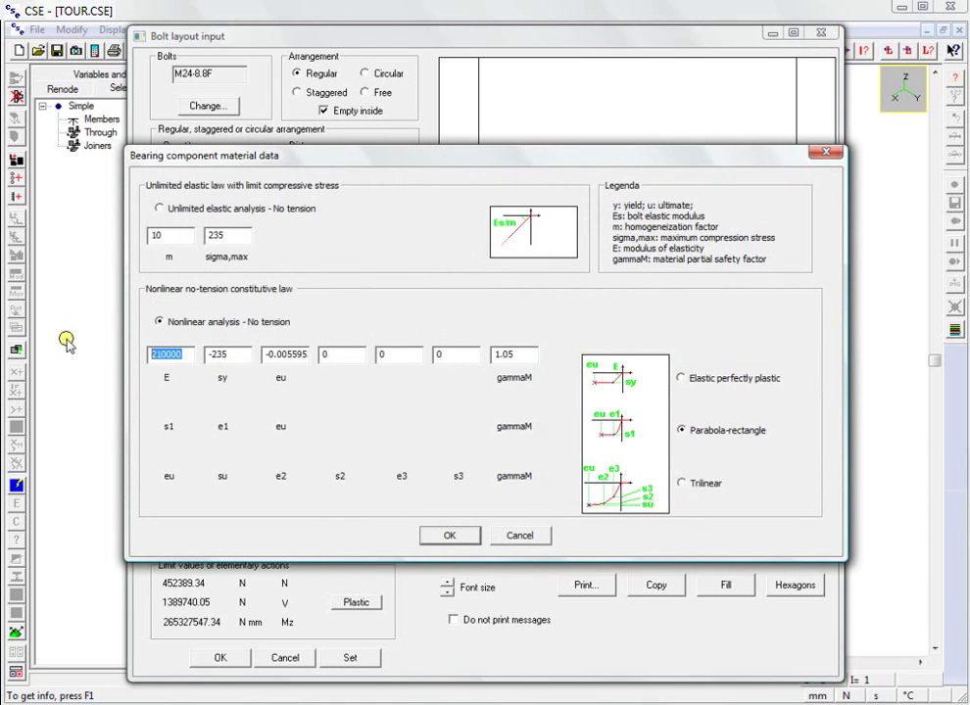
type("-21.25")
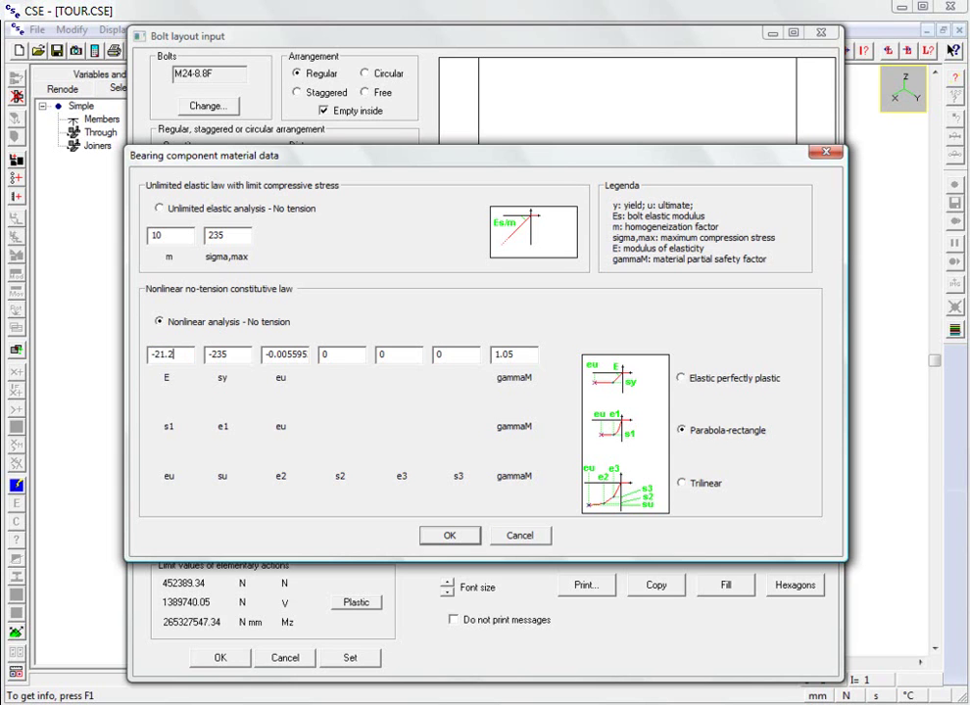
key("Tab")
type("-0.002")
key("Tab")
type("-")
type("0035")
key("Tab")
key("Tab")
key("Tab")
key("Tab")
type("1.5")
left_click(449, 537)
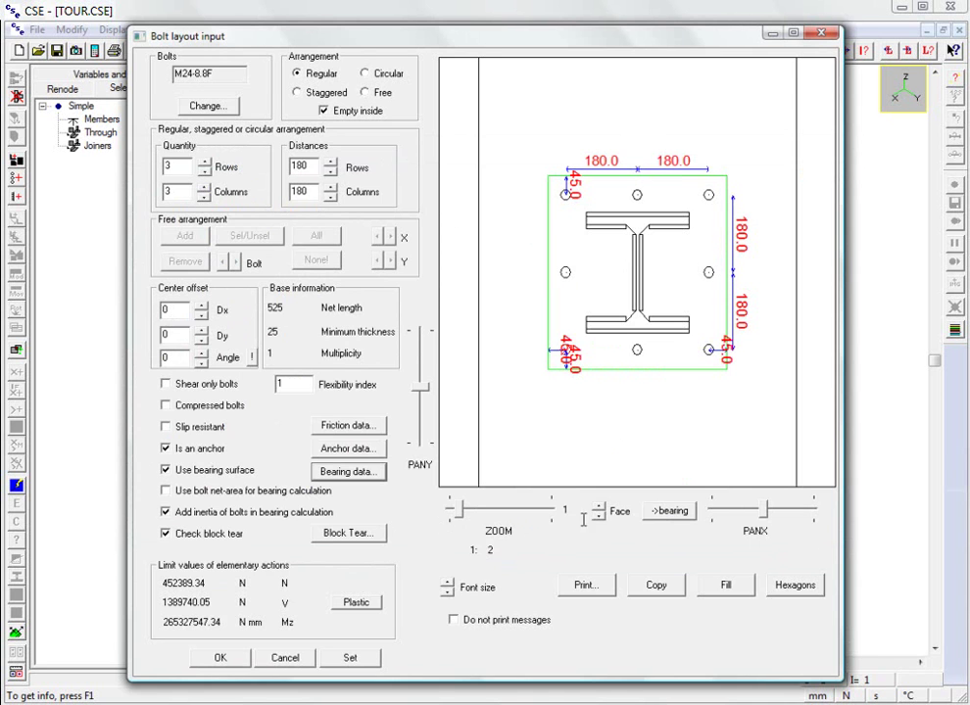
- Take face 13 (column section), set plate thickness 25 mm and compute span c
left_click(671, 510)
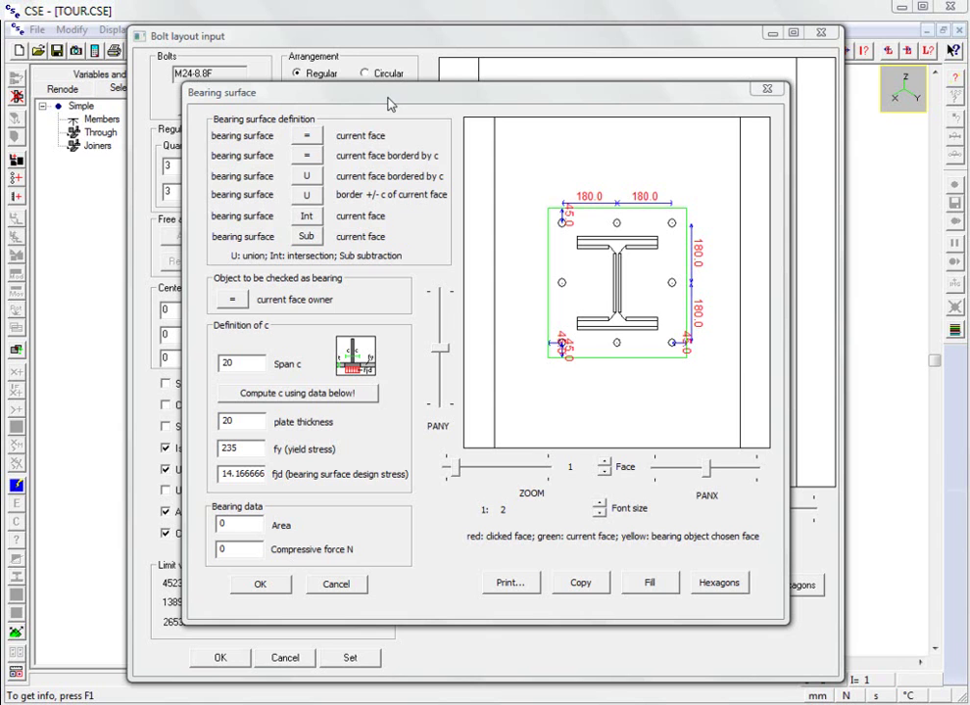
left_click(603, 464)
left_click(602, 465)
left_click(603, 464)
left_click(603, 465)
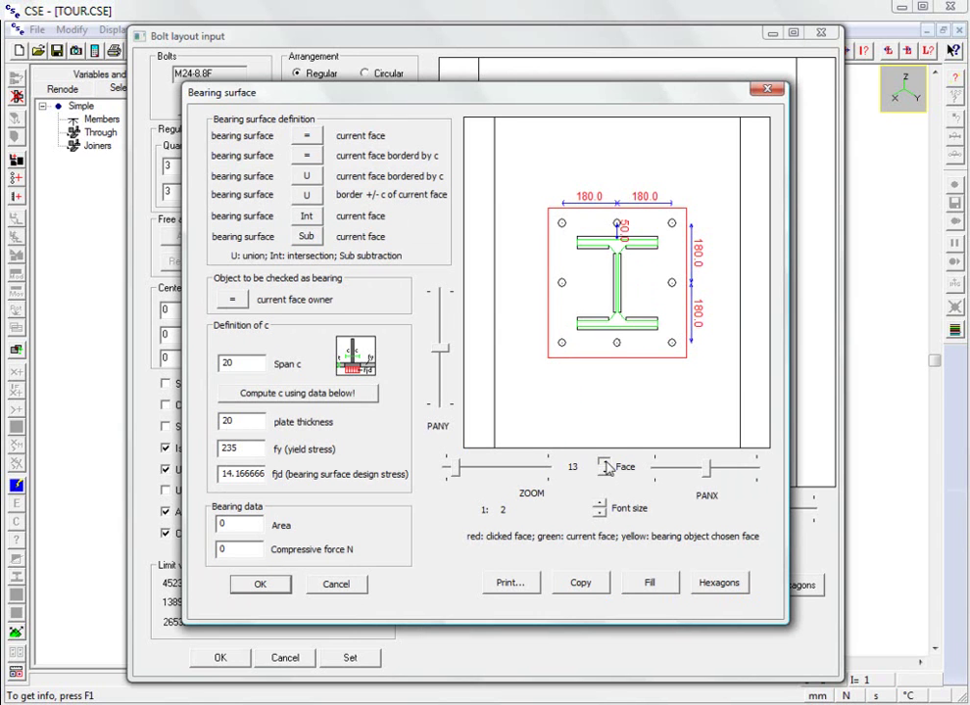
double_click(245, 422)
type("25")
left_click(312, 393)
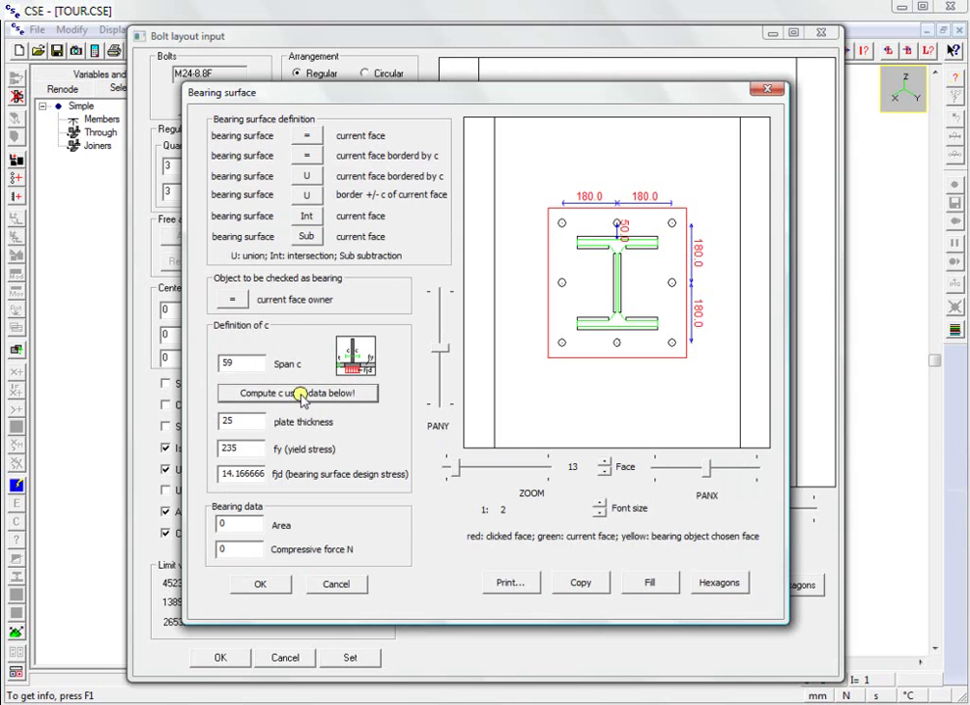
- Border the bearing surface by c, check it against face 3's owner, and confirm
left_click(313, 162)
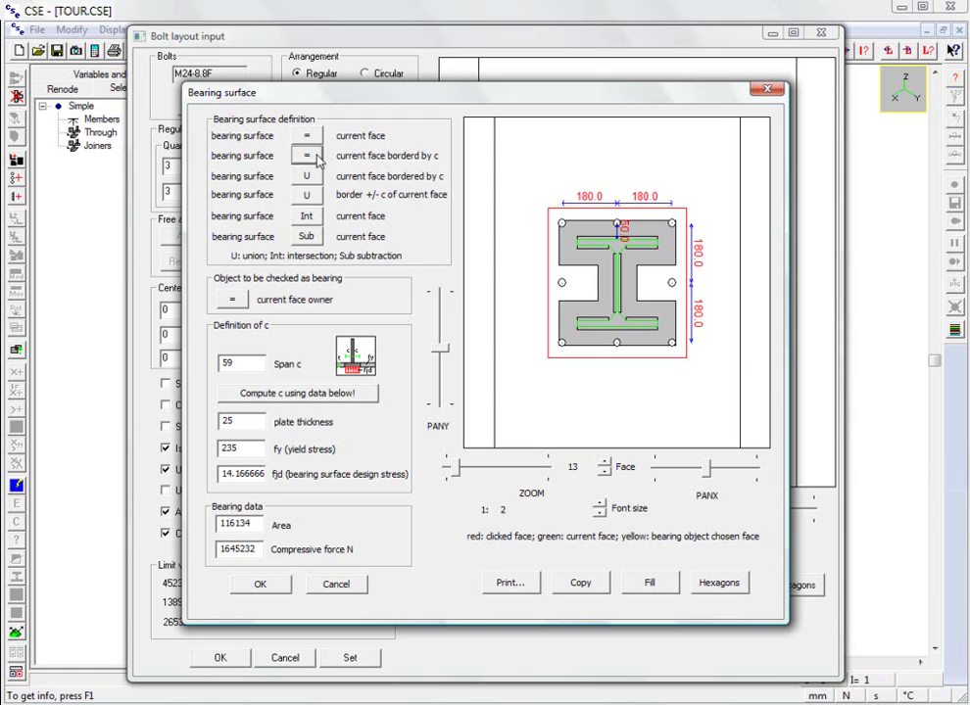
left_click(458, 473)
left_click(605, 473)
double_click(605, 474)
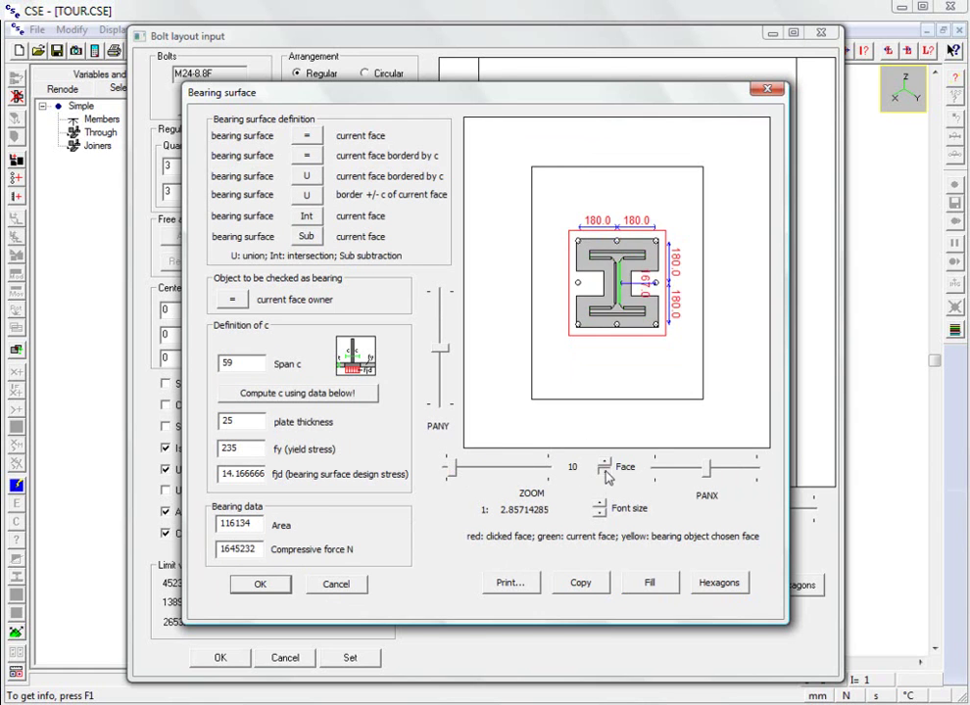
left_click(605, 473)
double_click(605, 473)
left_click(604, 474)
double_click(605, 473)
left_click(604, 474)
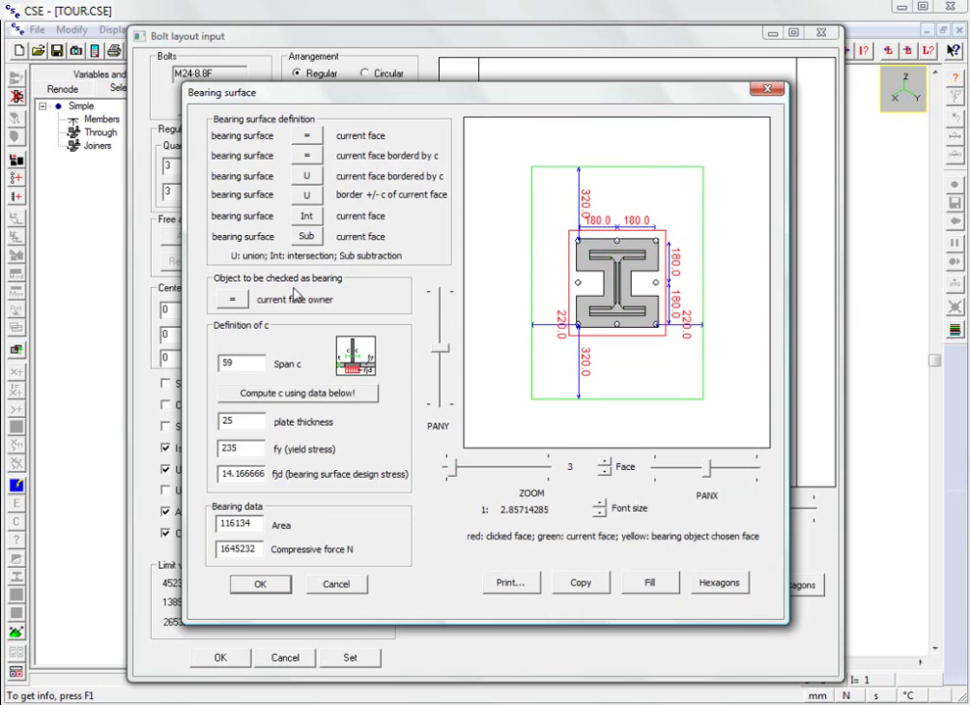
left_click(234, 299)
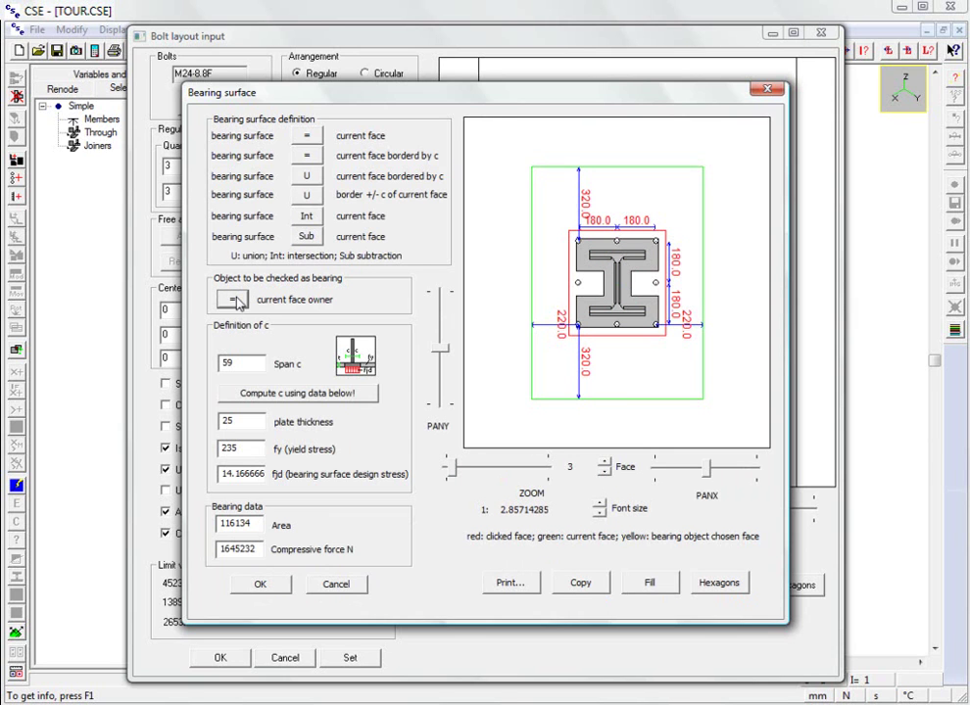
left_click(261, 584)
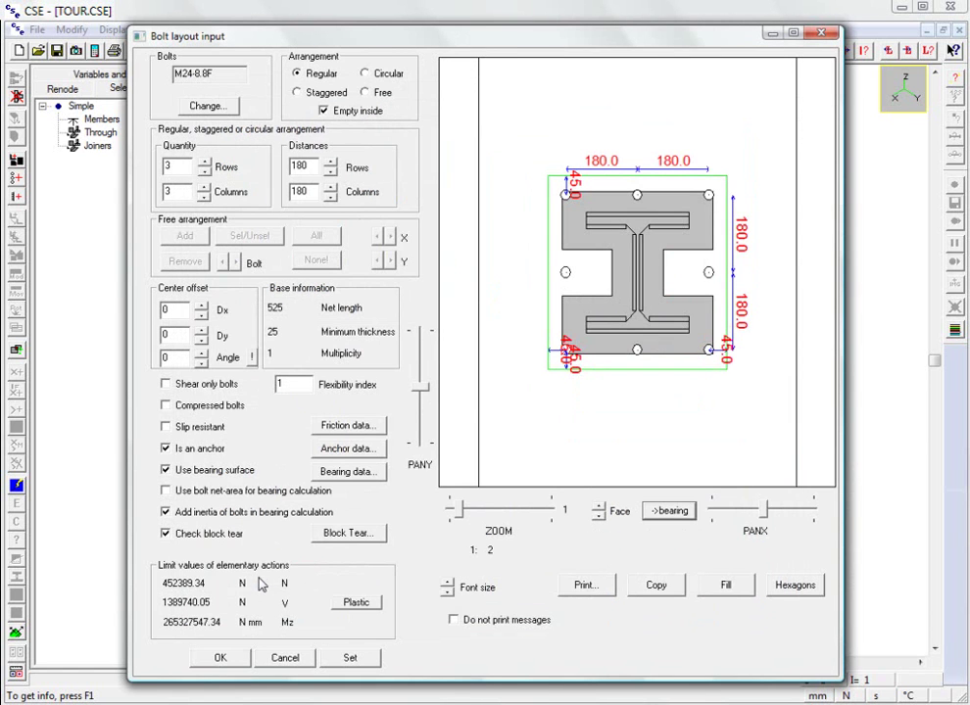
- Close the bolt layout input, clear the selection, and verify the joint has no intersections
left_click(221, 661)
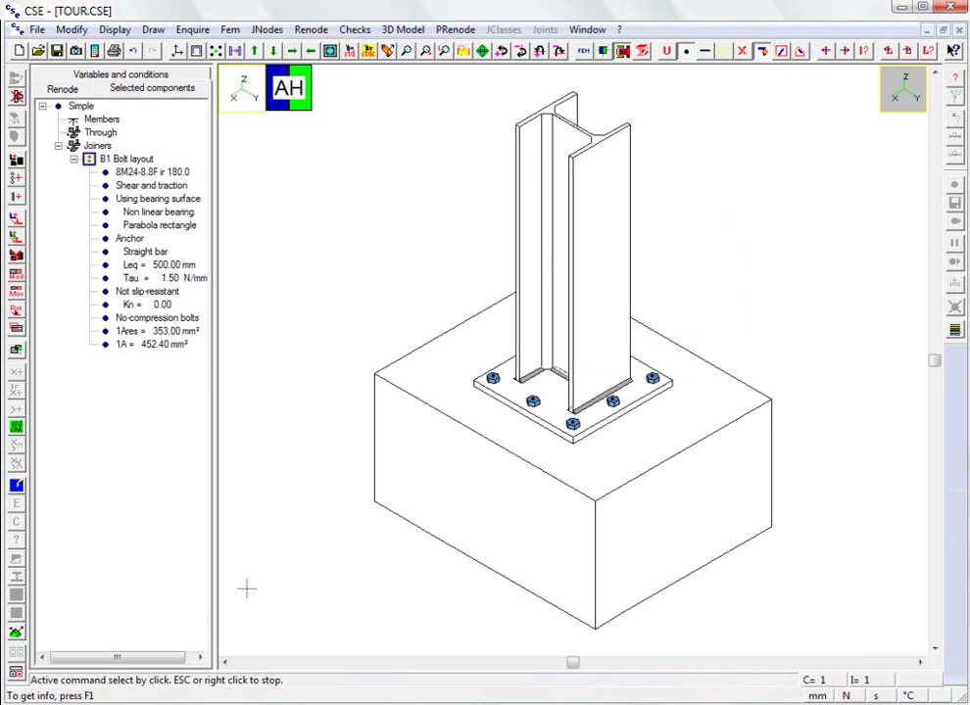
left_click(742, 51)
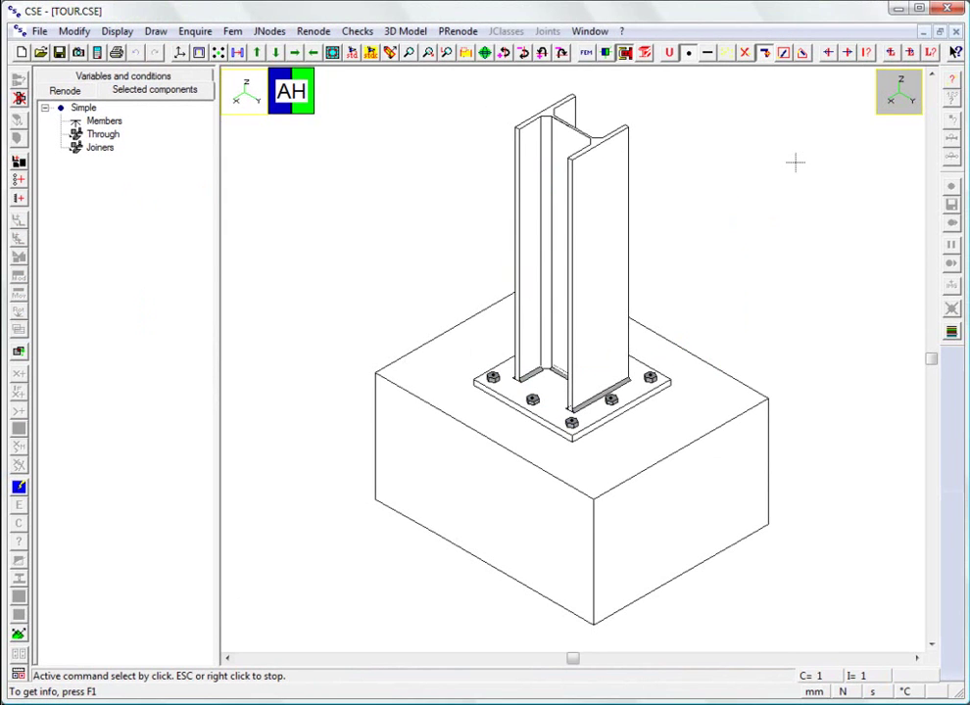
left_click(18, 352)
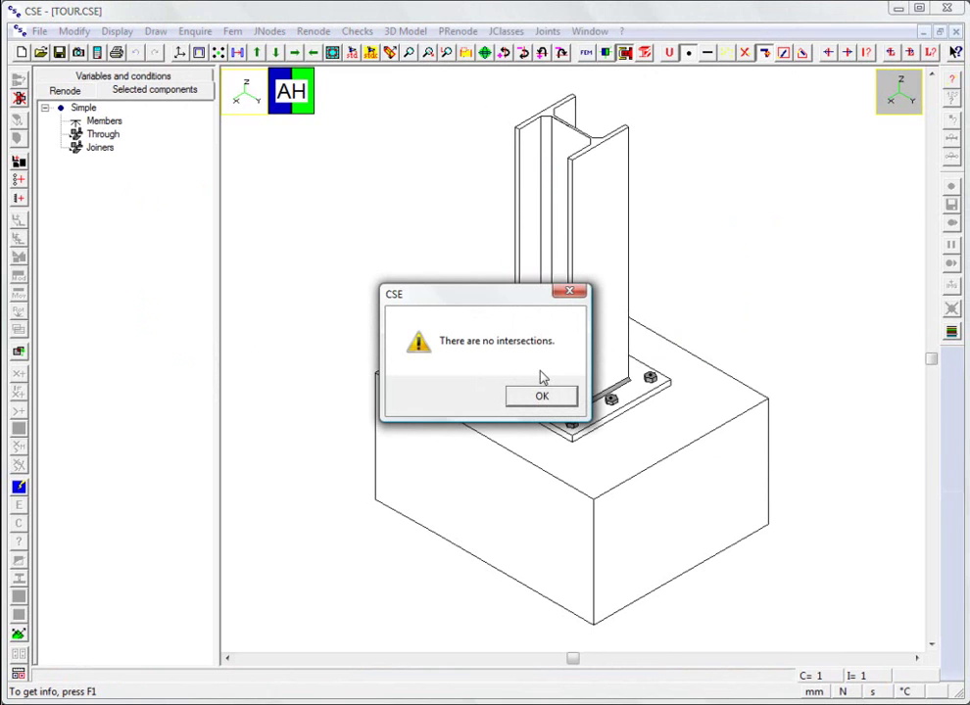
left_click(544, 397)
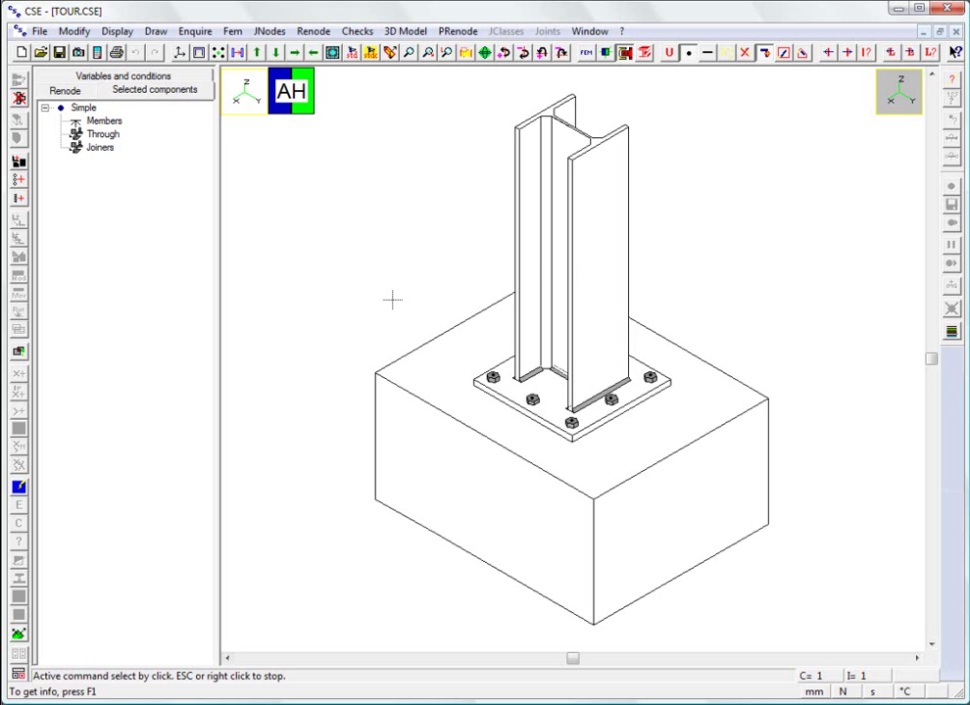
- Keep Eurocode 3 (EN 1993-1-8) as the check setting and run the joint checks
left_click(357, 30)
left_click(362, 50)
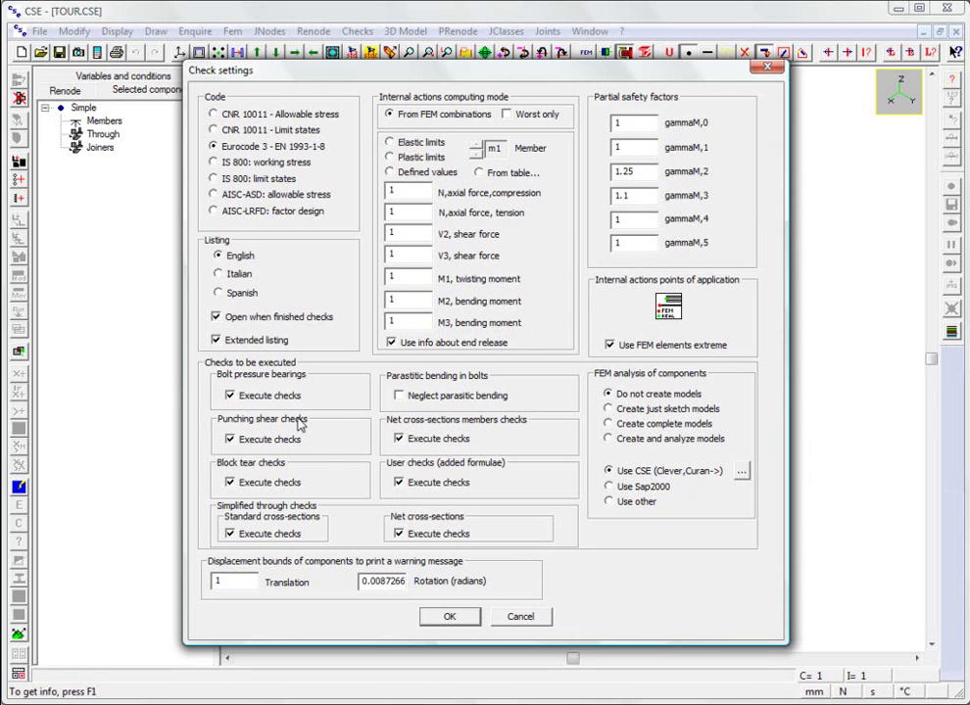
left_click(466, 624)
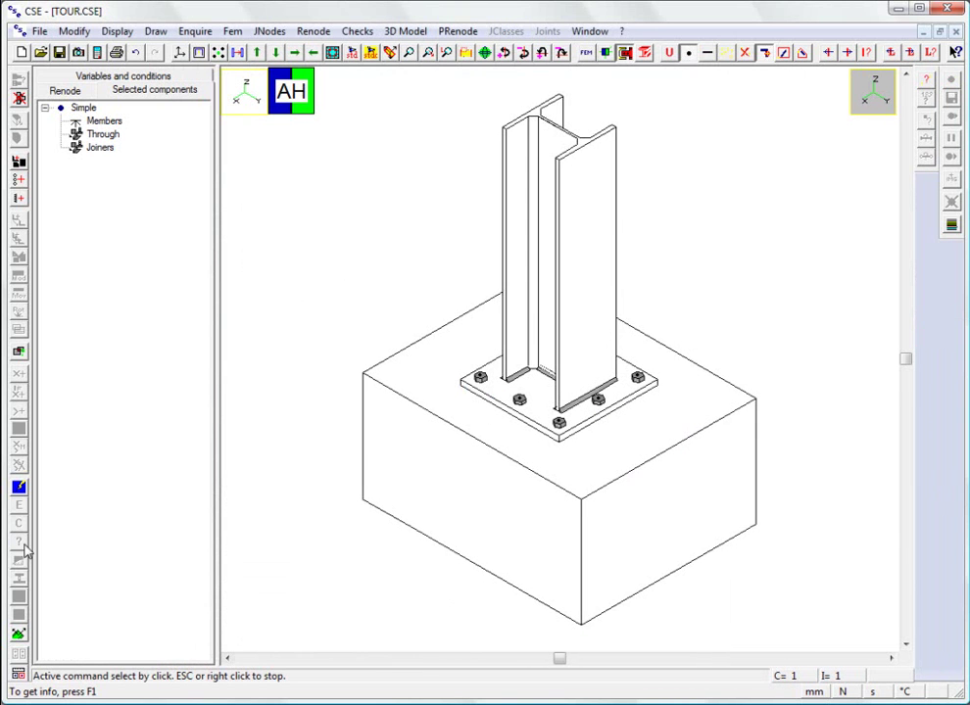
right_click(58, 485)
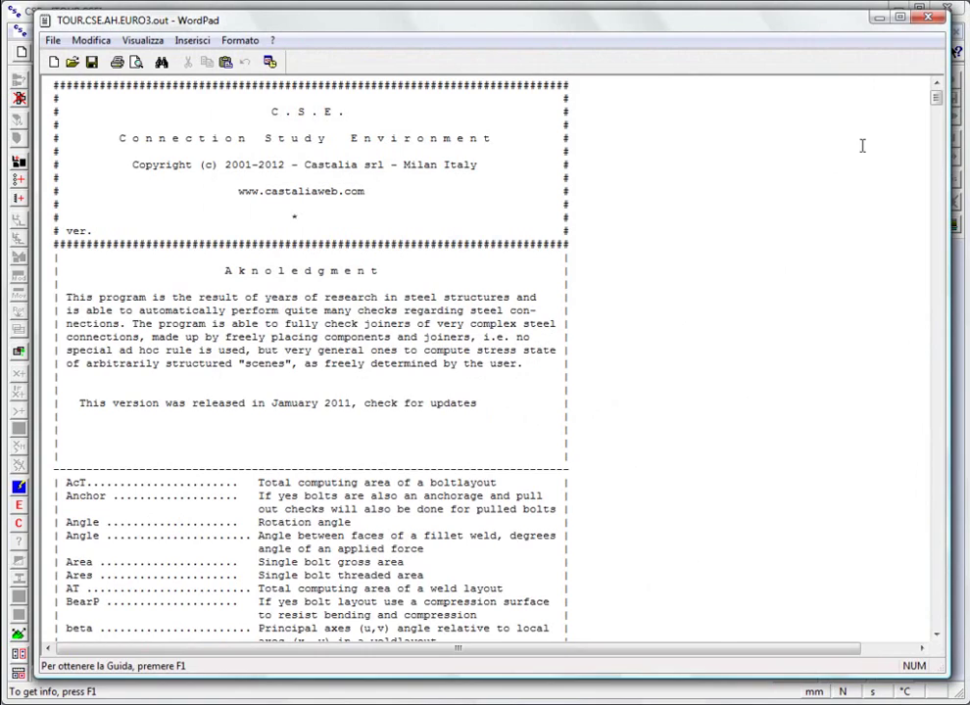
- Scroll the check report down to the B1 bolt results table, then close WordPad
left_click_drag(939, 98, 937, 421)
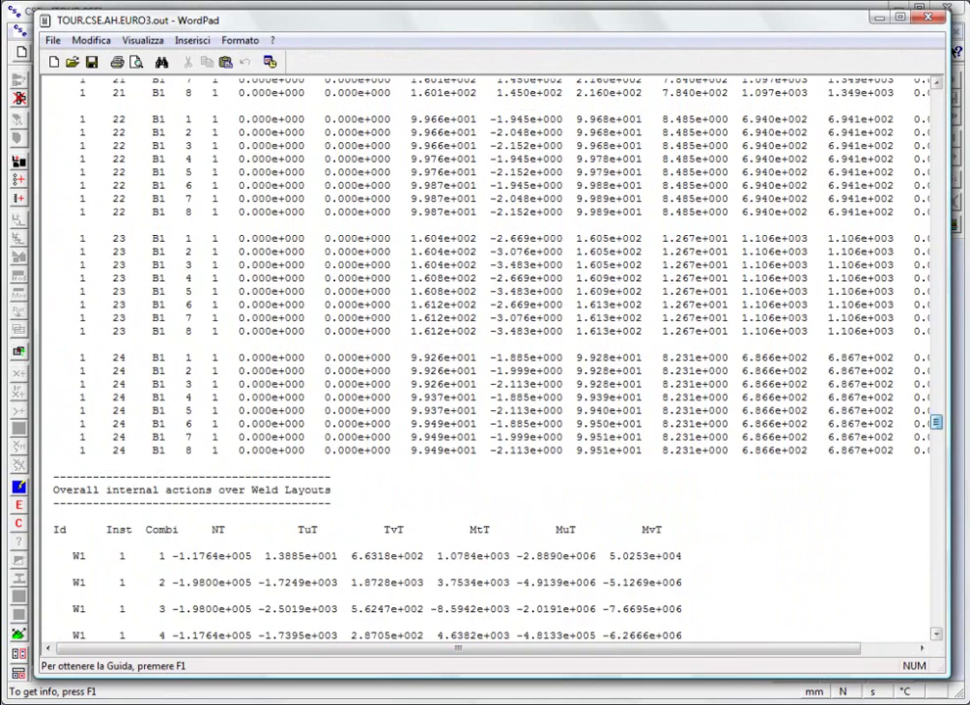
left_click(928, 18)
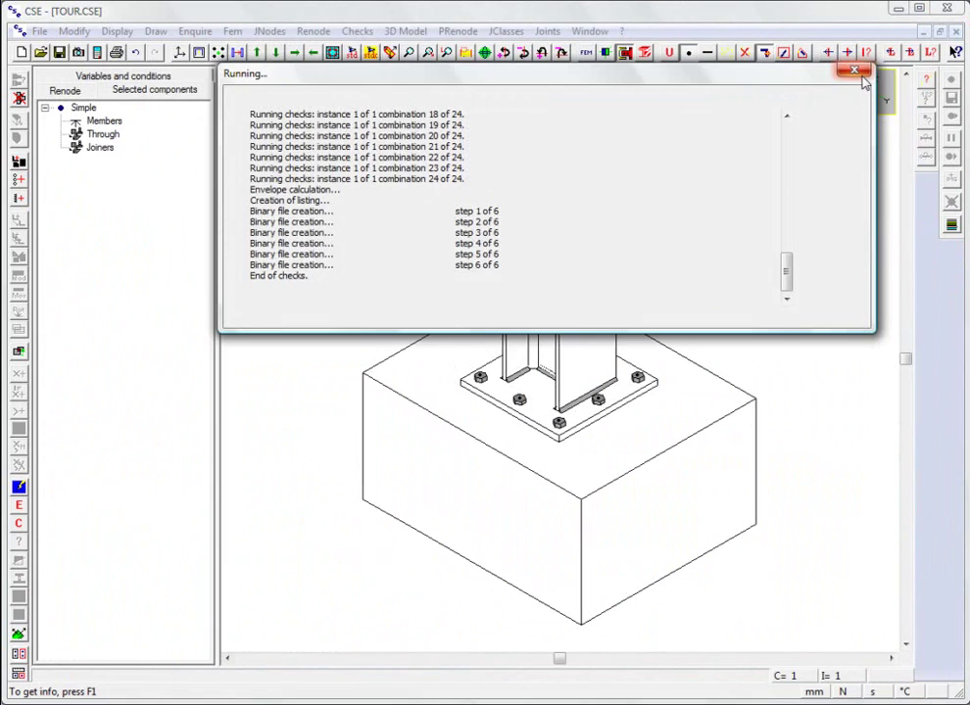
- Close the checks progress window and colour the joint by exploitation envelope (0.20–1.40 legend)
left_click(861, 79)
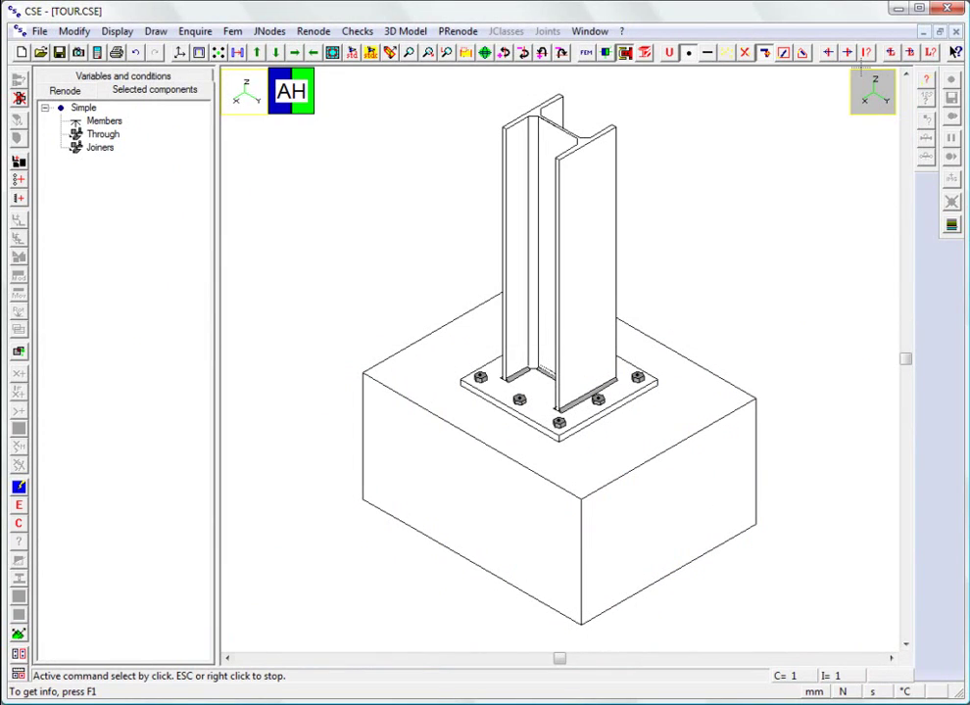
left_click(19, 507)
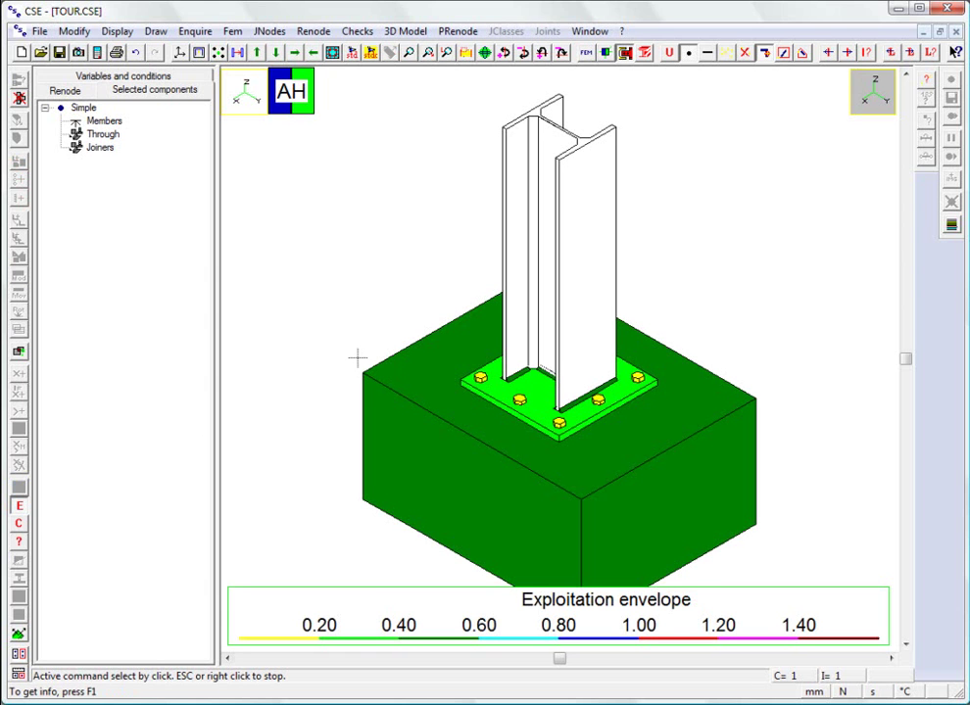